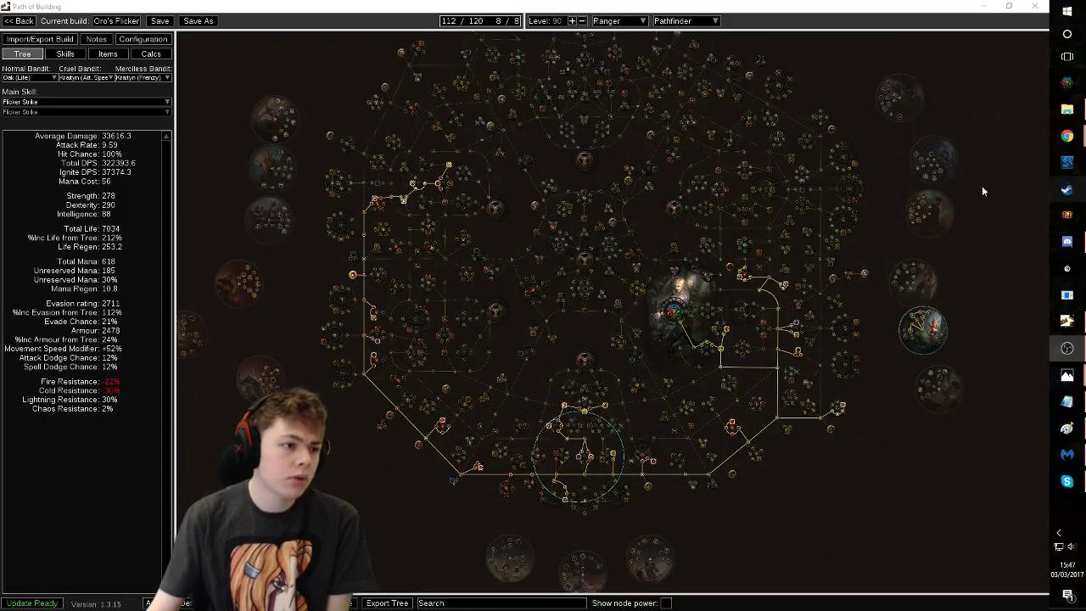
Examine the equipped items, including the Atziri's Promise and Vessel of Vinktar flasks and the Fireborn jewel in Socket #2.
{"action": "left_click", "coordinate": [107, 54]}
{"action": "mouse_move", "coordinate": [307, 53]}
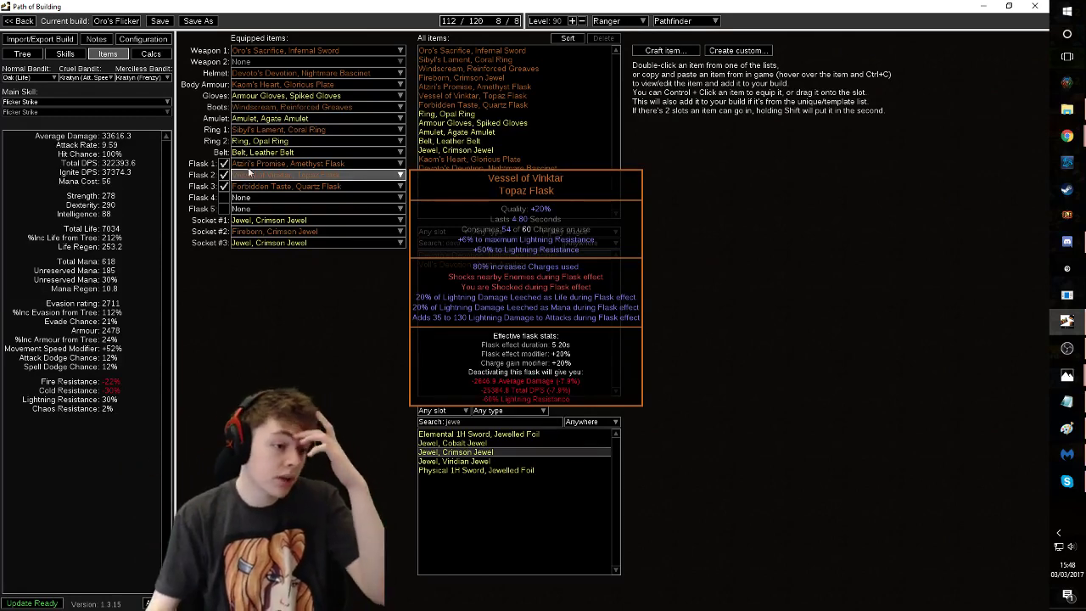
{"action": "mouse_move", "coordinate": [248, 166]}
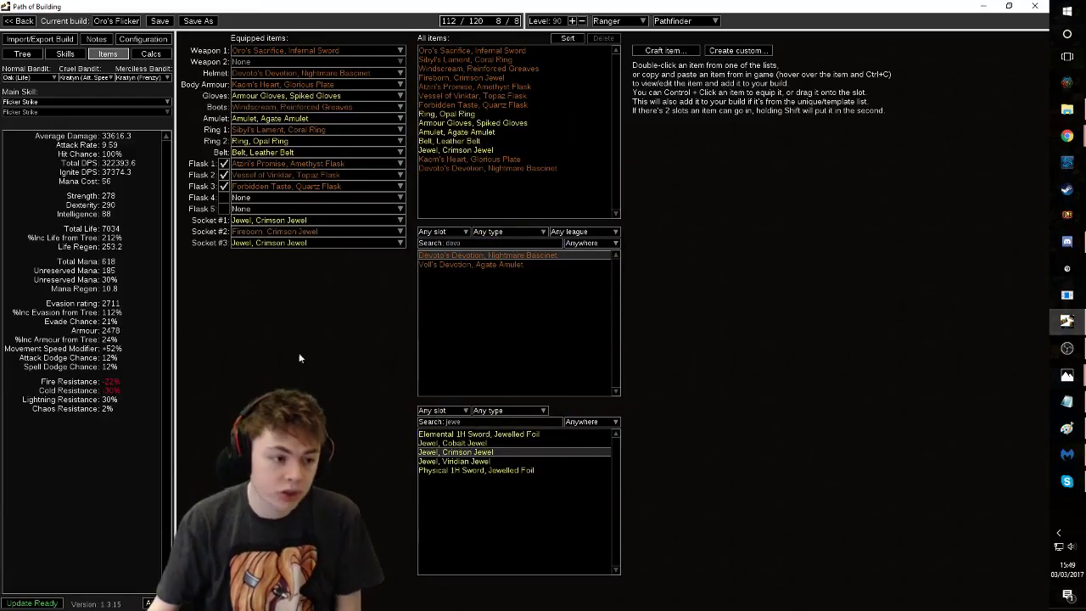
{"action": "mouse_move", "coordinate": [260, 233]}
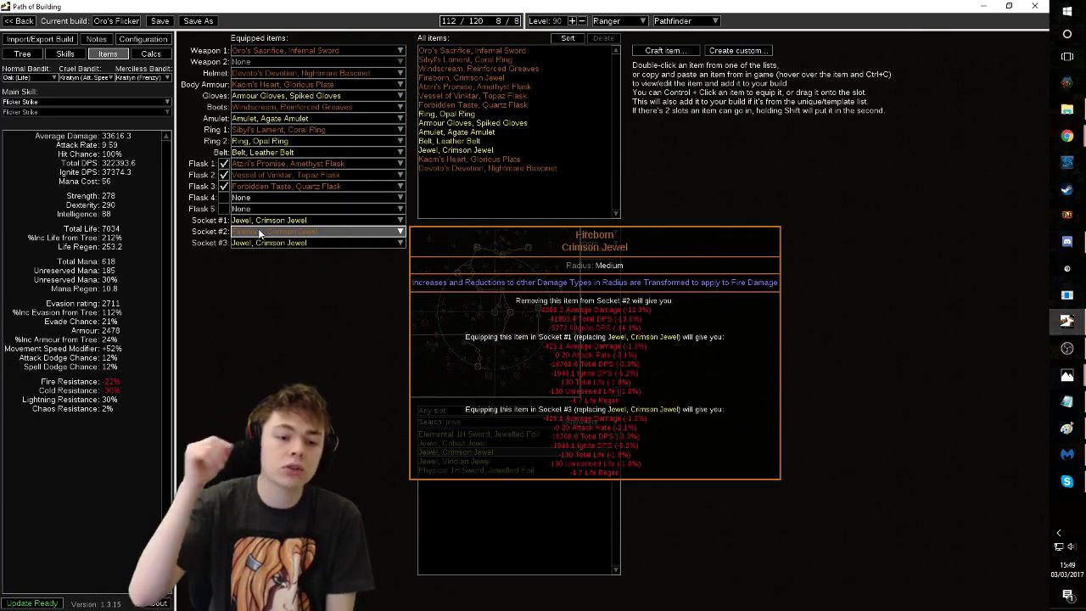
Examine the passive tree around the Fireborn jewel socket's radius, including the Wrecking Ball node.
{"action": "left_click", "coordinate": [22, 54]}
{"action": "scroll", "coordinate": [604, 485], "scroll_direction": "up", "scroll_amount": 5}
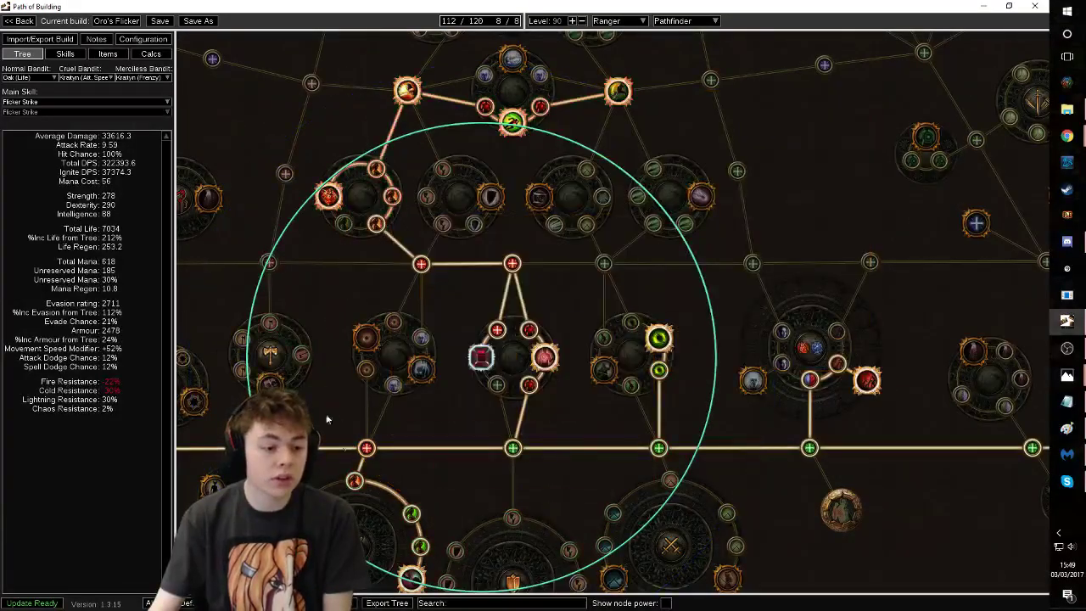
{"action": "left_click_drag", "start_coordinate": [391, 502], "coordinate": [425, 363]}
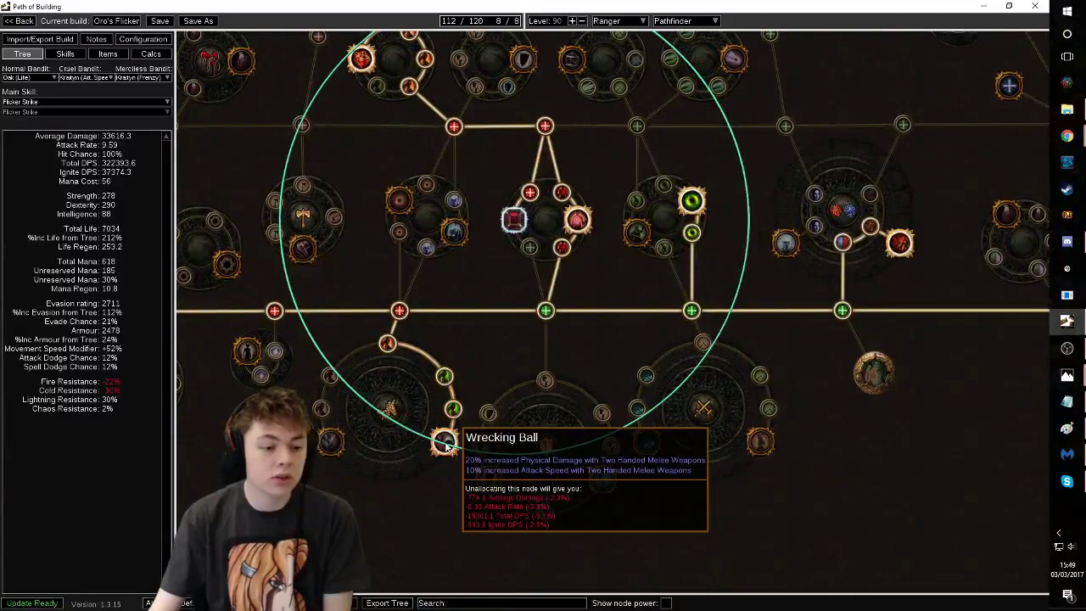
{"action": "scroll", "coordinate": [449, 392], "scroll_direction": "down", "scroll_amount": 5}
{"action": "left_click_drag", "start_coordinate": [670, 443], "coordinate": [612, 514]}
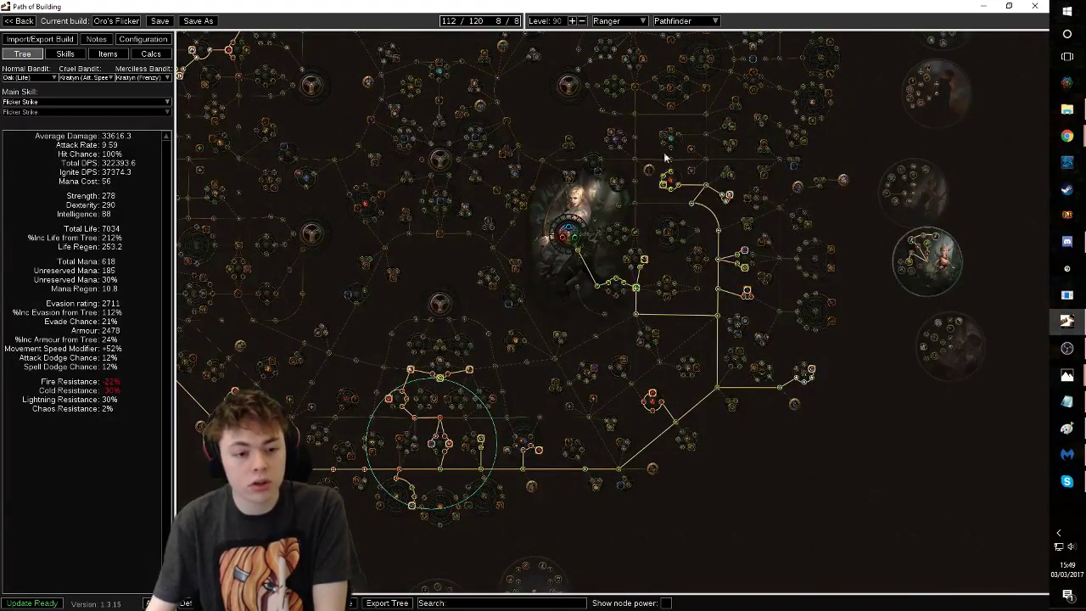
Follow the allocated passive path along the lower tree to the Marauder side, examining the Crimson Jewel socket and the Stamina node.
{"action": "left_click_drag", "start_coordinate": [523, 257], "coordinate": [550, 215]}
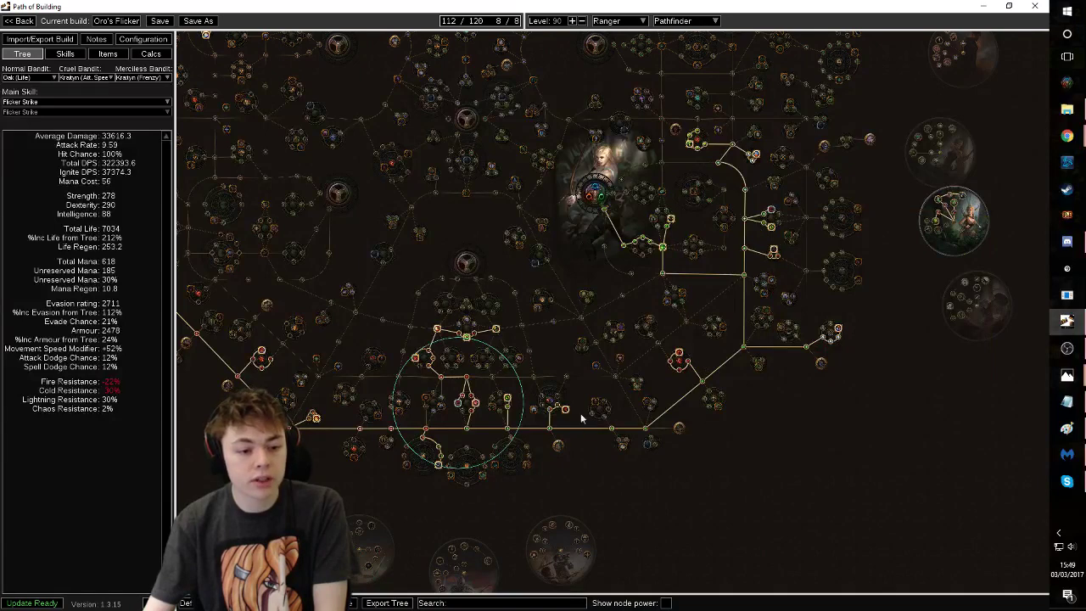
{"action": "left_click", "coordinate": [503, 440]}
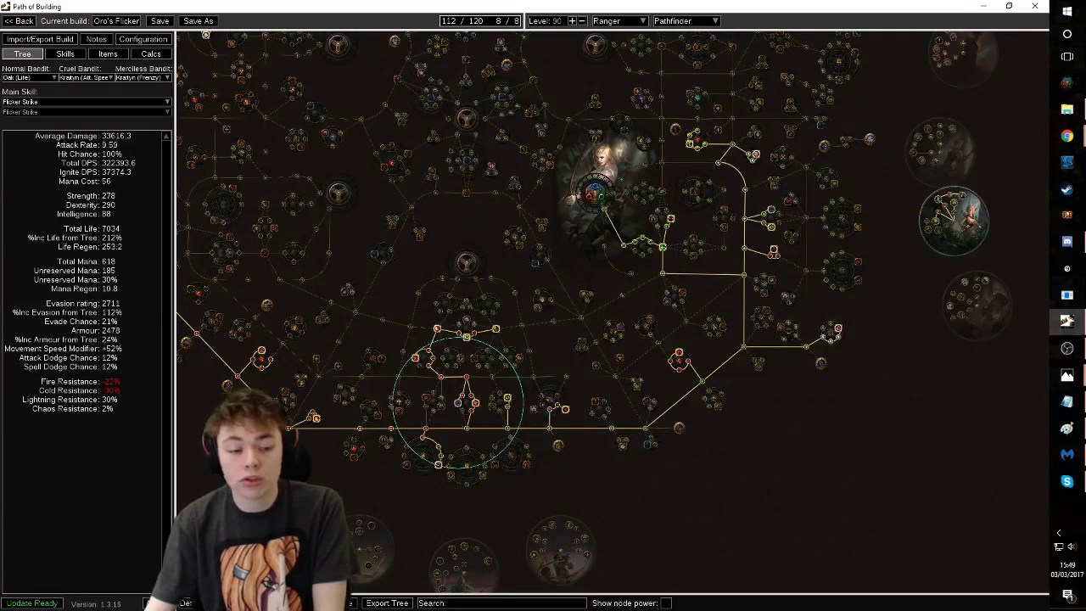
{"action": "left_click_drag", "start_coordinate": [342, 490], "coordinate": [444, 492]}
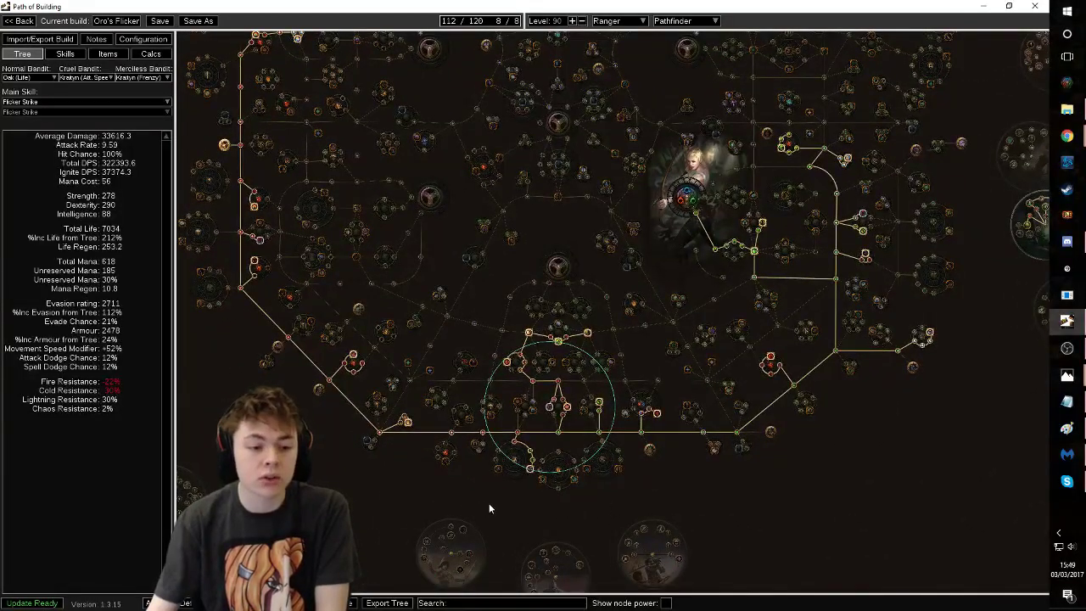
{"action": "left_click_drag", "start_coordinate": [510, 513], "coordinate": [534, 516]}
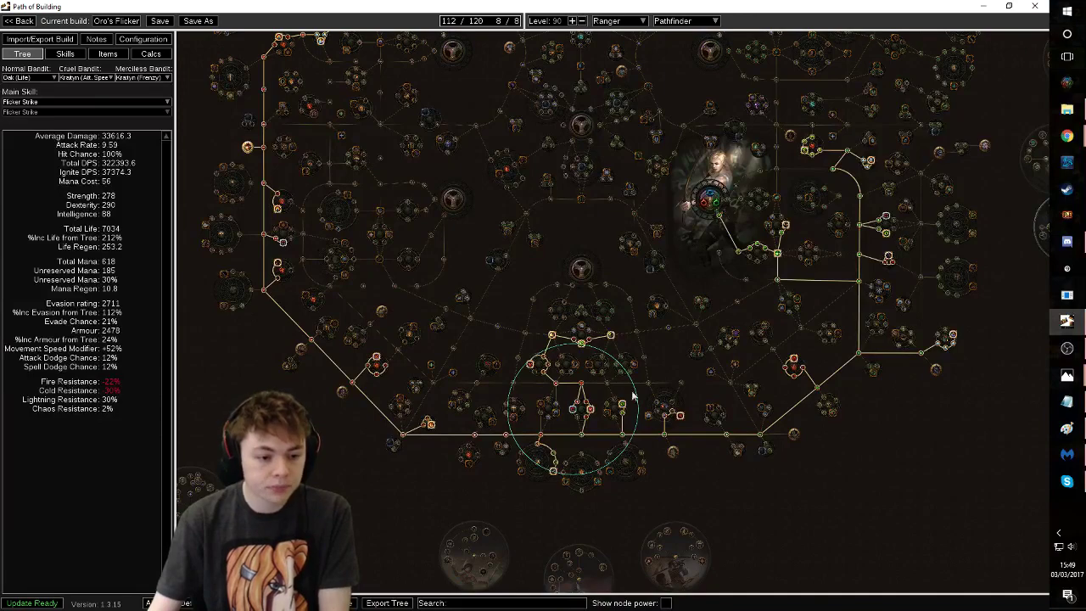
{"action": "left_click_drag", "start_coordinate": [388, 565], "coordinate": [543, 497]}
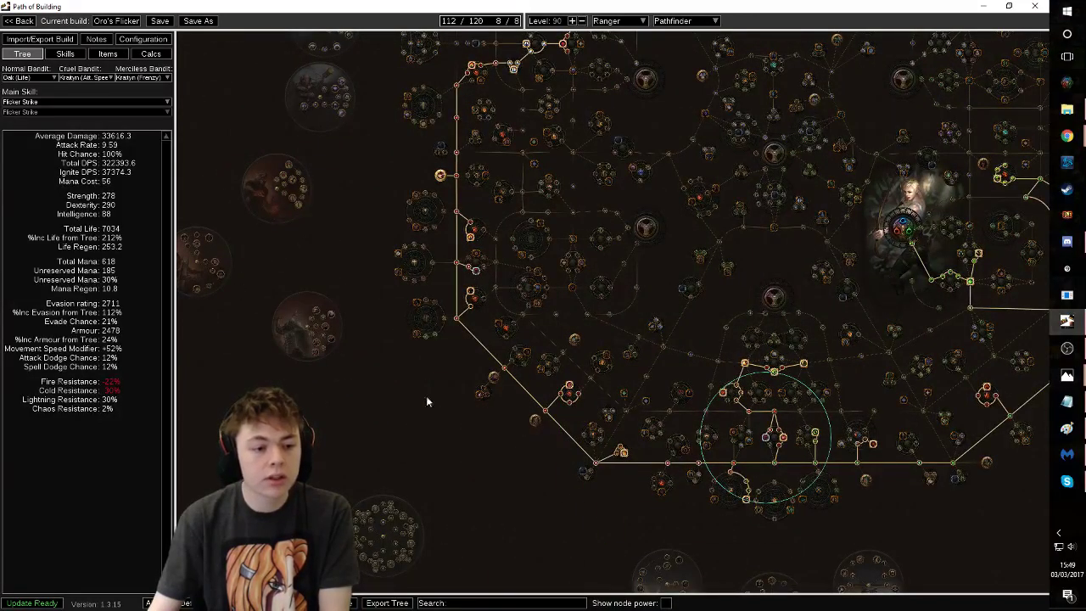
{"action": "left_click_drag", "start_coordinate": [493, 335], "coordinate": [525, 450]}
{"action": "mouse_move", "coordinate": [507, 388]}
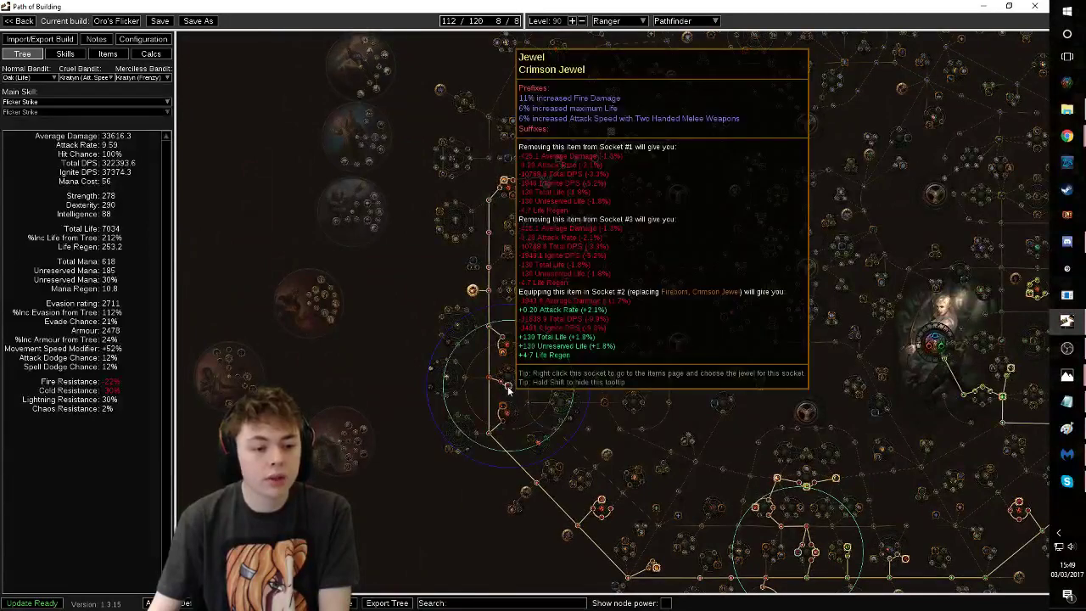
{"action": "left_click_drag", "start_coordinate": [508, 389], "coordinate": [543, 316]}
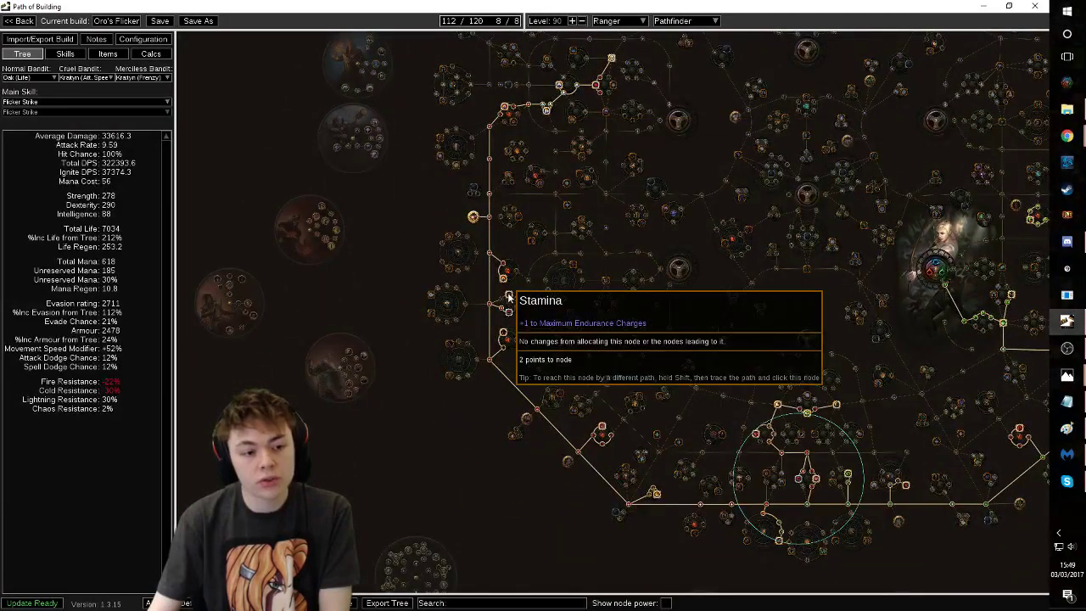
{"action": "mouse_move", "coordinate": [766, 477]}
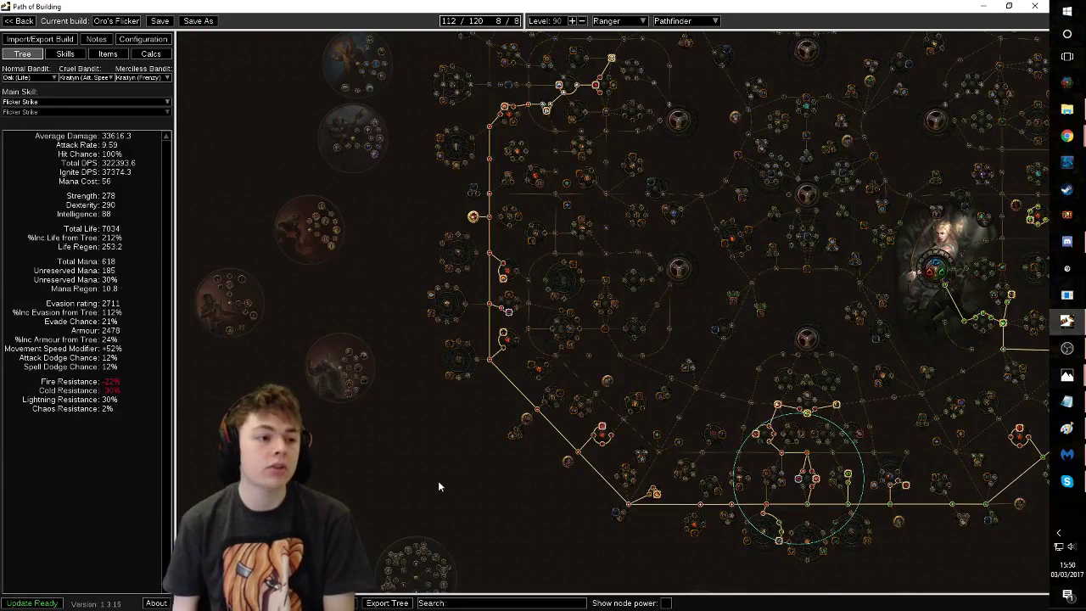
Search the unique item list for "dare" and inspect the stats of Daresso's Defiance, Full Dragonscale.
{"action": "left_click", "coordinate": [109, 54]}
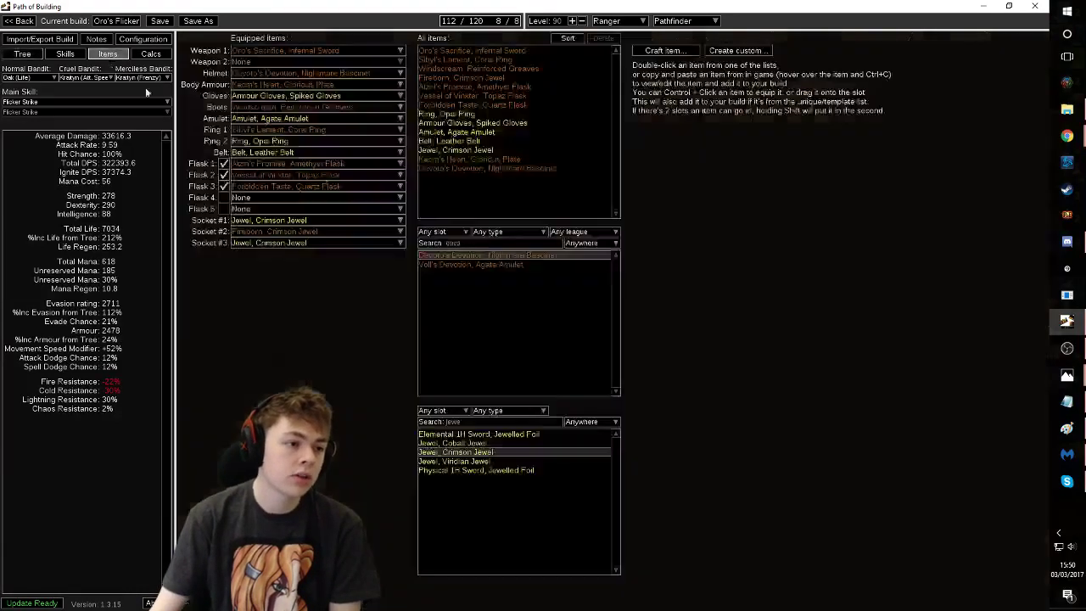
{"action": "double_click", "coordinate": [448, 243]}
{"action": "type", "text": "ca"}
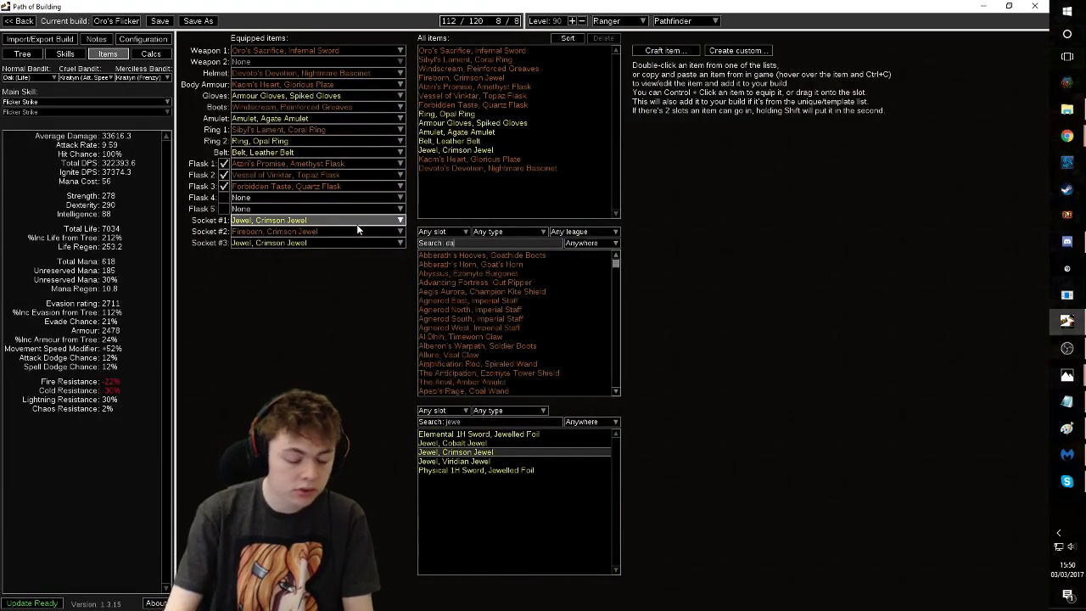
{"action": "key", "text": "BackSpace"}
{"action": "key", "text": "BackSpace"}
{"action": "type", "text": "dare"}
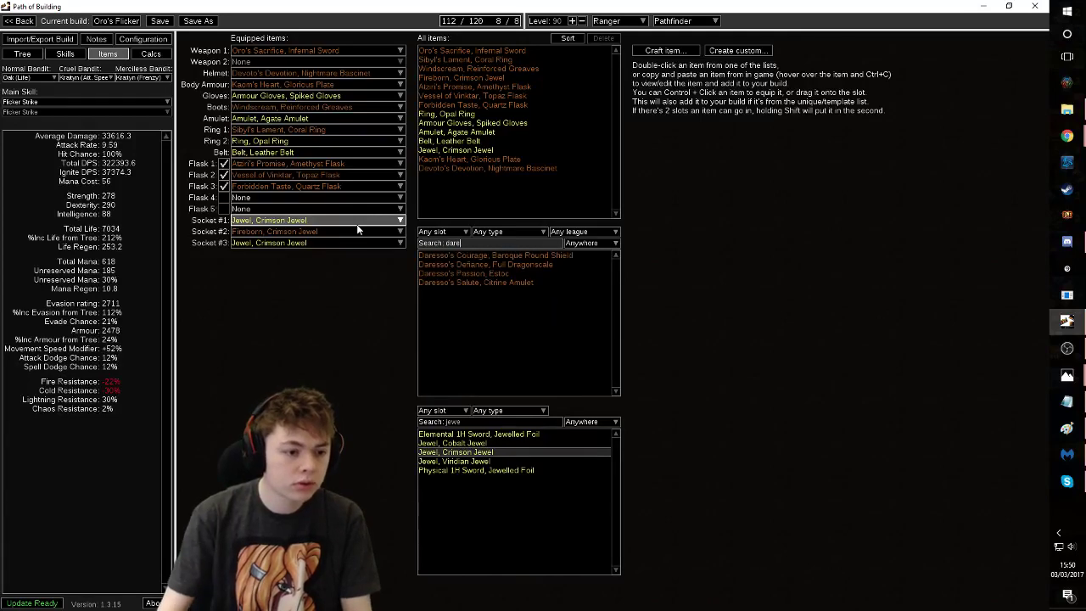
{"action": "mouse_move", "coordinate": [471, 266]}
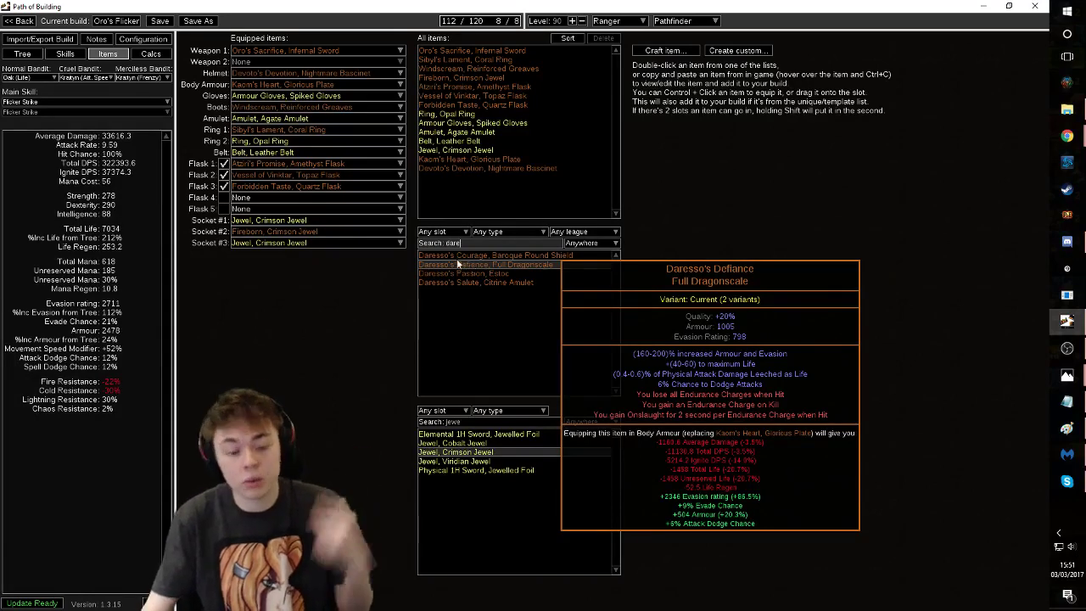
Examine the Endurance, Resolute Technique, Elemental Overload and Whispers of Doom nodes on the passive tree, ending on the whole tree.
{"action": "left_click", "coordinate": [22, 54]}
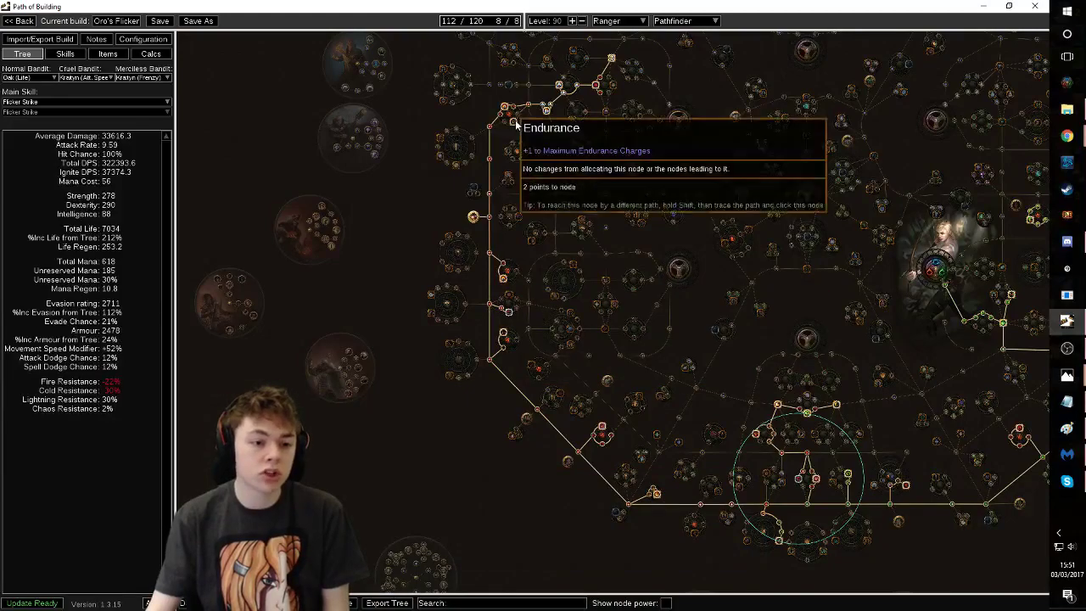
{"action": "left_click_drag", "start_coordinate": [721, 309], "coordinate": [744, 484]}
{"action": "mouse_move", "coordinate": [414, 357]}
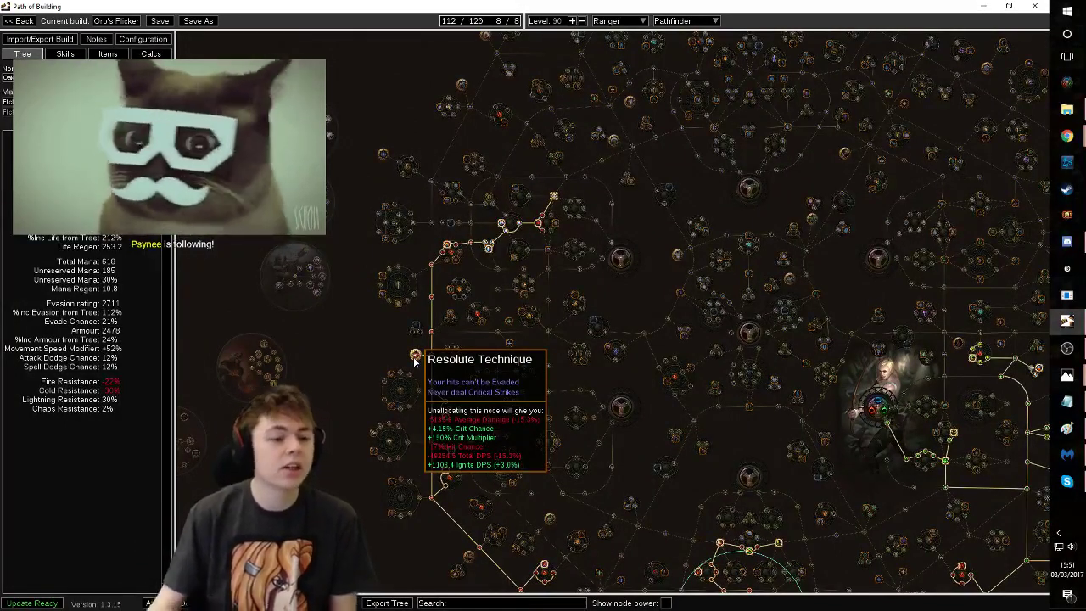
{"action": "mouse_move", "coordinate": [455, 250]}
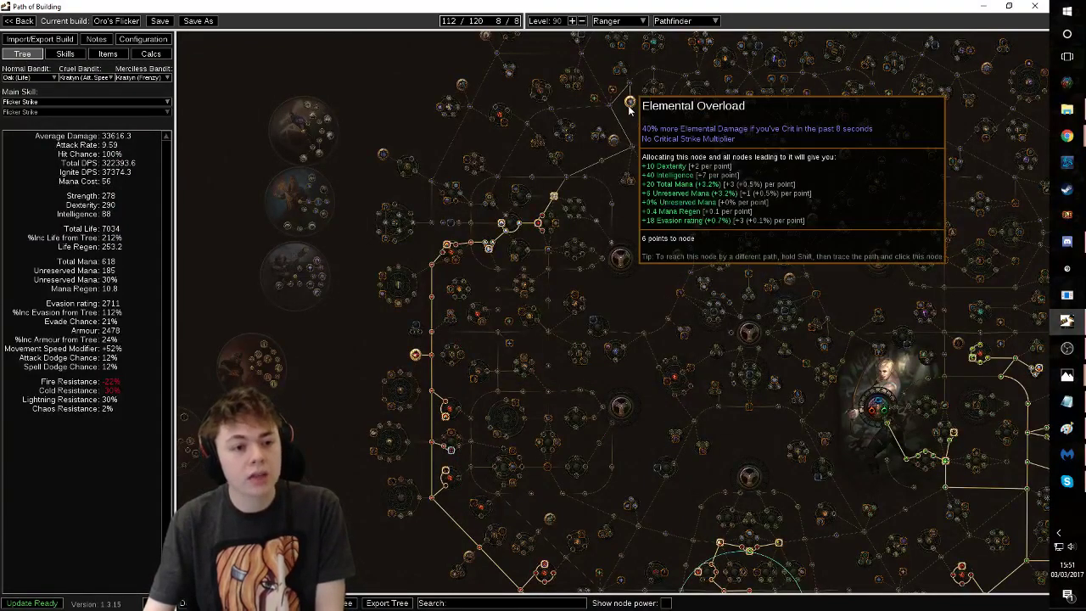
{"action": "left_click_drag", "start_coordinate": [579, 76], "coordinate": [566, 240]}
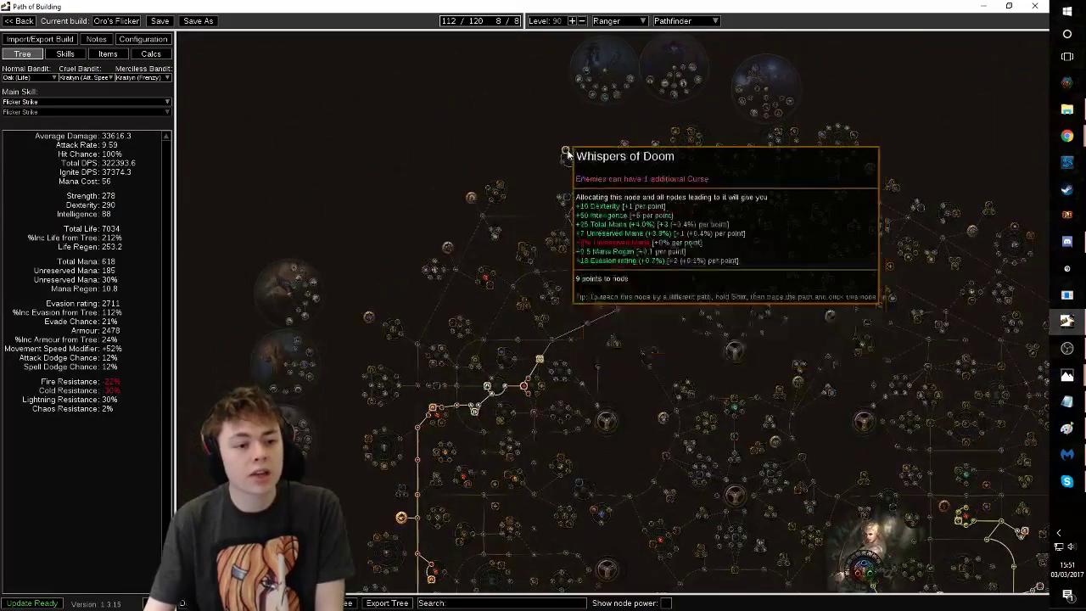
{"action": "left_click_drag", "start_coordinate": [584, 350], "coordinate": [538, 204]}
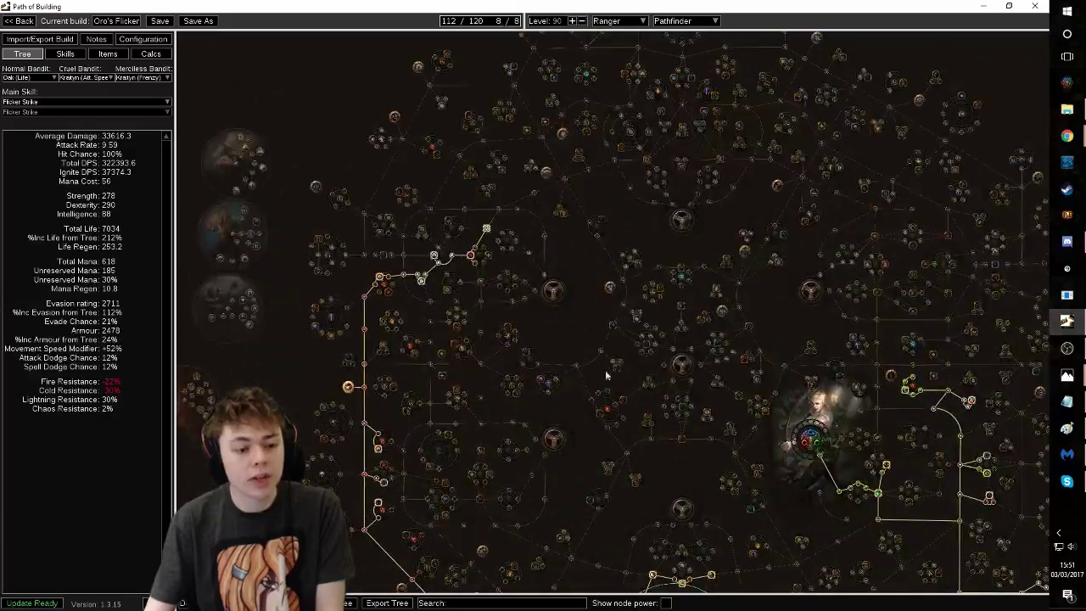
{"action": "left_click_drag", "start_coordinate": [606, 313], "coordinate": [507, 199]}
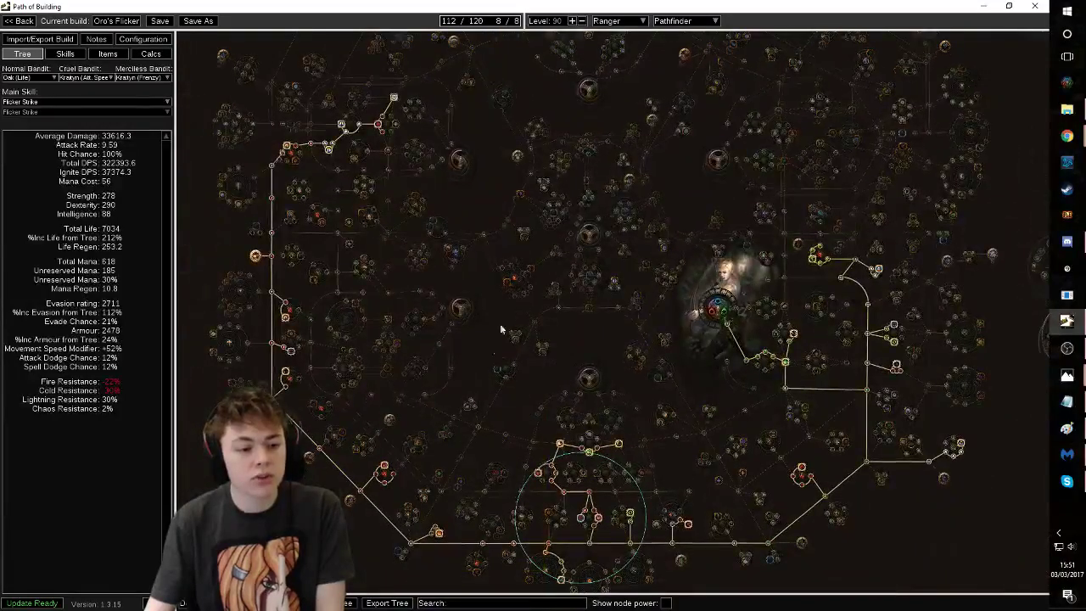
{"action": "left_click_drag", "start_coordinate": [490, 344], "coordinate": [443, 458]}
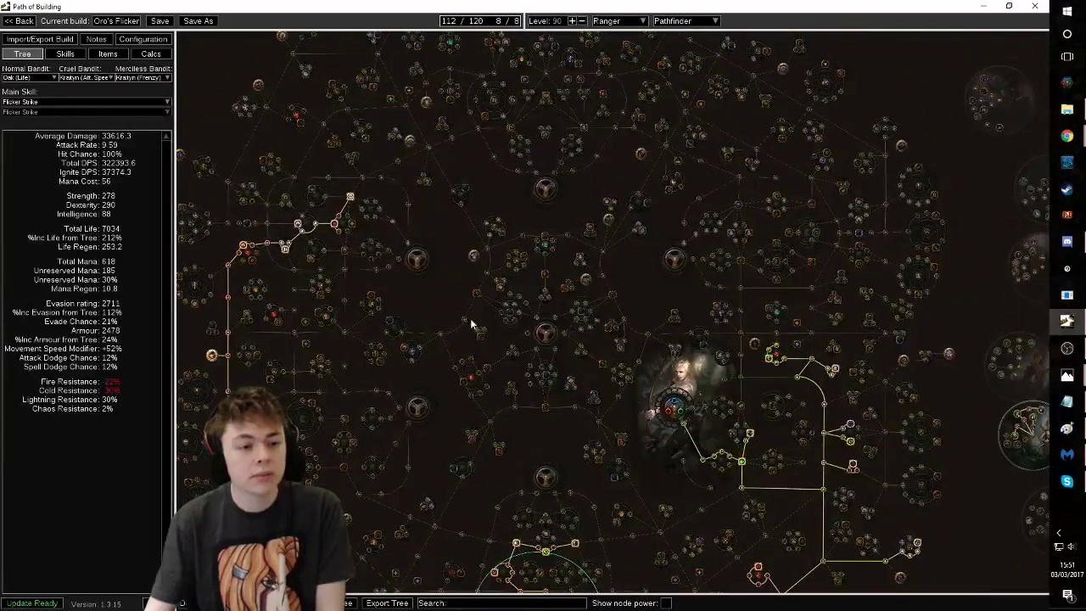
{"action": "left_click_drag", "start_coordinate": [484, 213], "coordinate": [472, 295]}
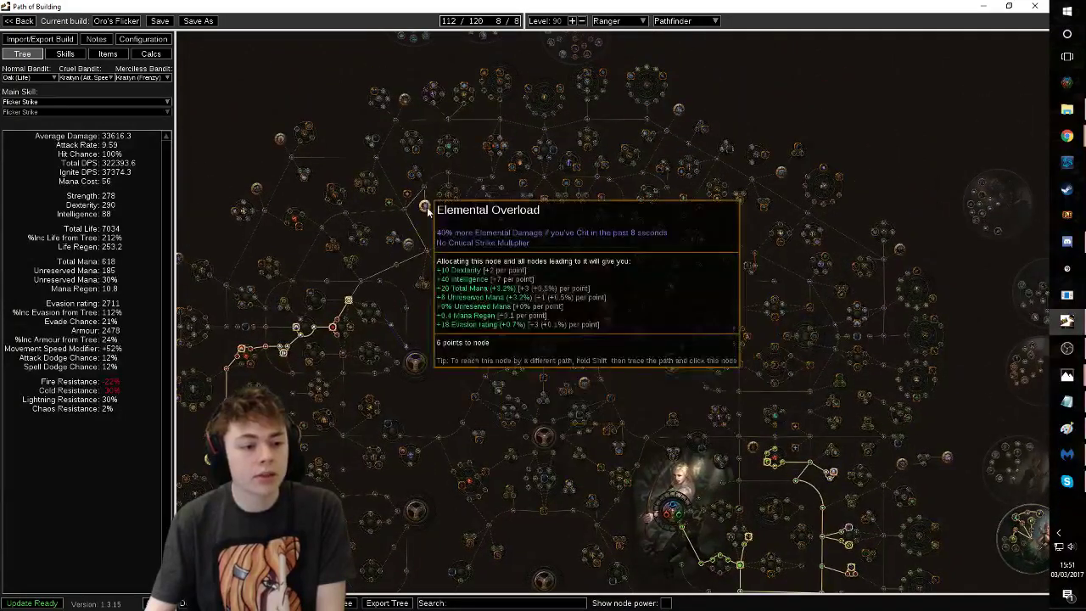
{"action": "scroll", "coordinate": [488, 363], "scroll_direction": "down", "scroll_amount": 4}
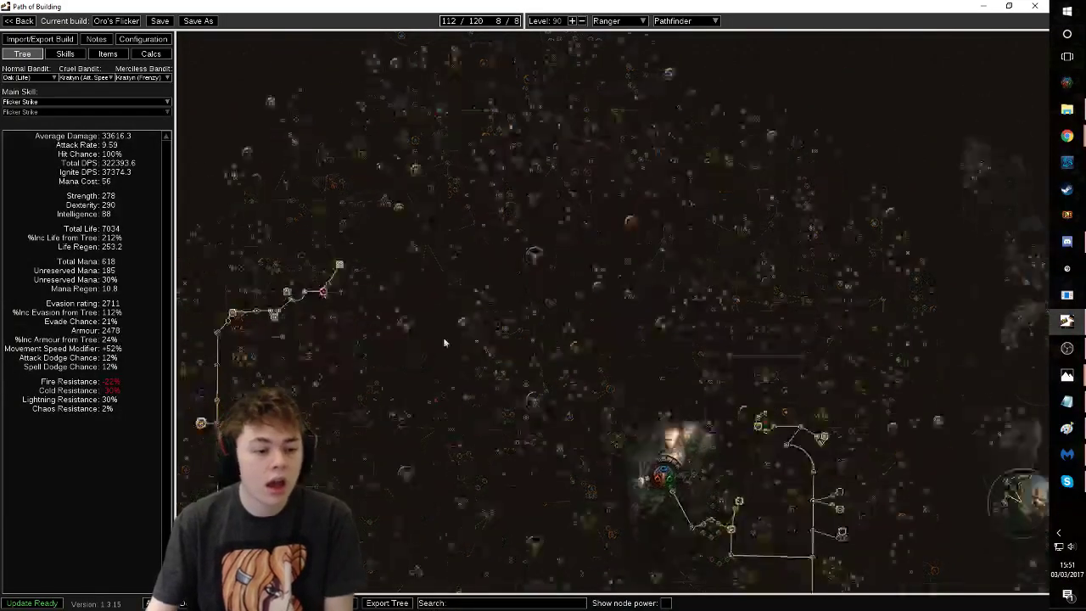
{"action": "left_click_drag", "start_coordinate": [488, 358], "coordinate": [514, 350]}
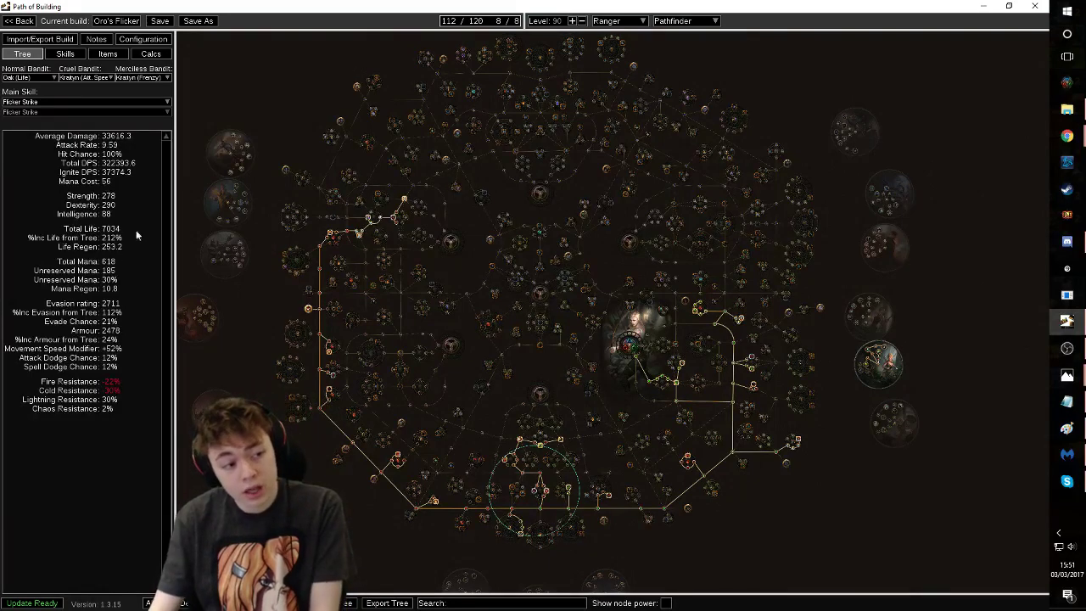
Set the body armour slot to None to compare the build's stats, and re-equip Kaom's Heart, Glorious Plate.
{"action": "left_click", "coordinate": [108, 53]}
{"action": "left_click", "coordinate": [267, 85]}
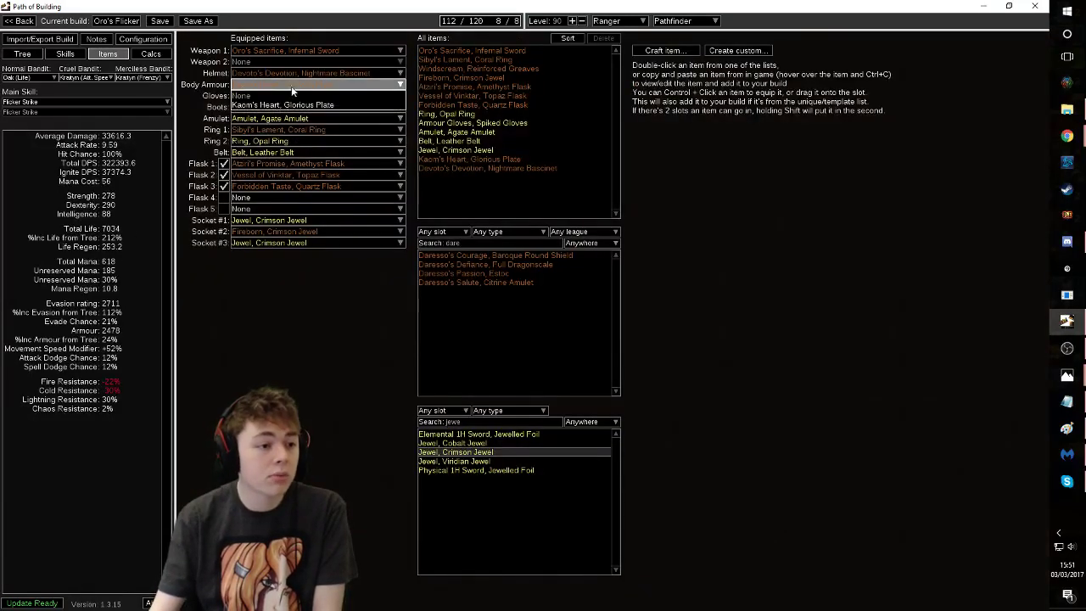
{"action": "left_click", "coordinate": [268, 96]}
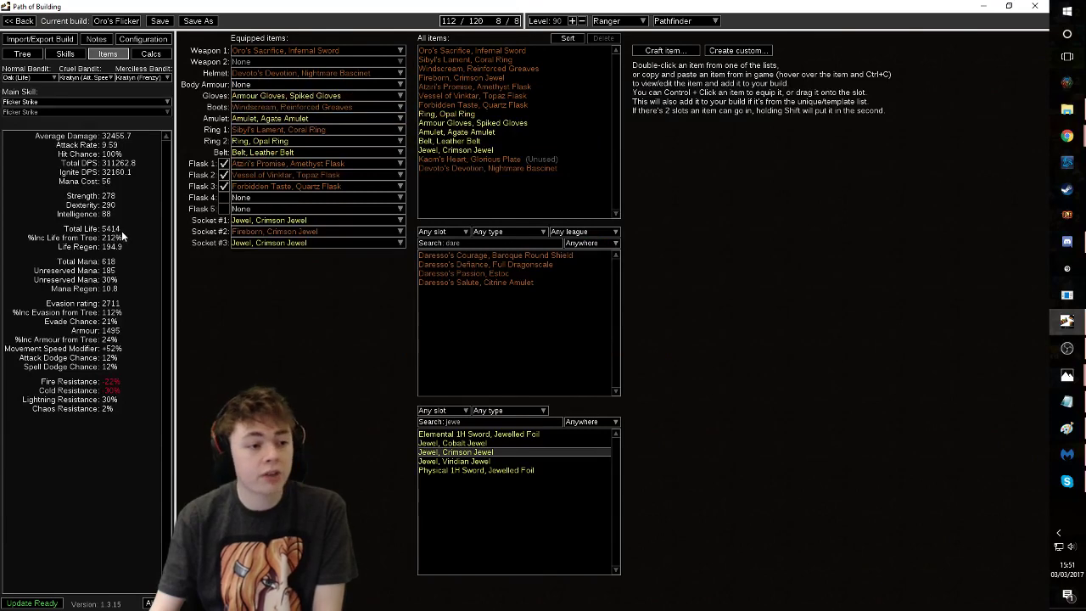
{"action": "left_click", "coordinate": [251, 87]}
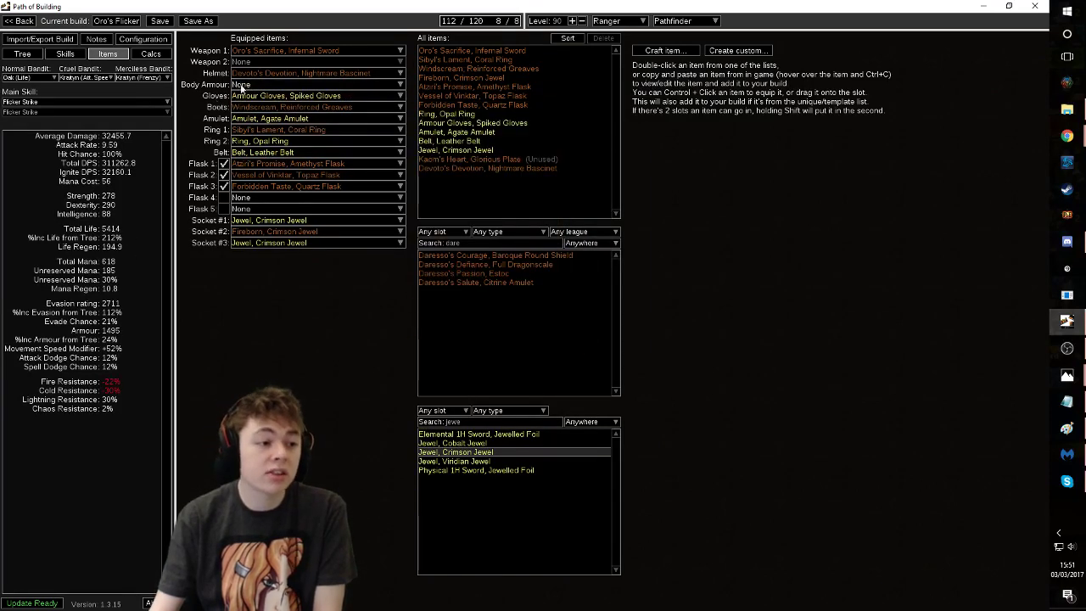
{"action": "left_click", "coordinate": [257, 105]}
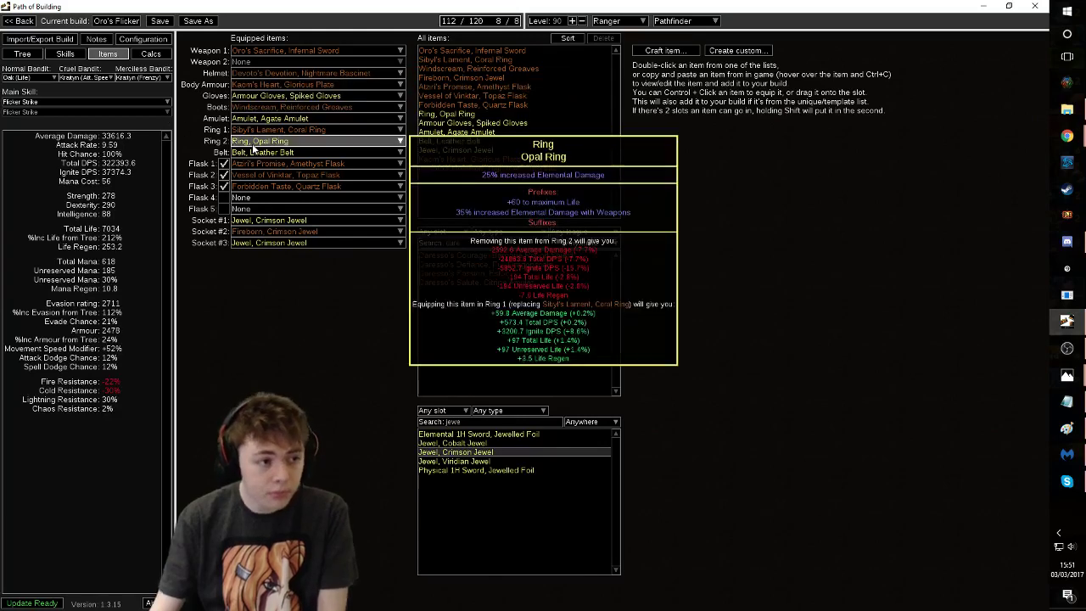
Look over the allocated passive tree, and review the Flicker Strike socket group's gem links, including the disabled Faster Attacks gem.
{"action": "left_click", "coordinate": [23, 55]}
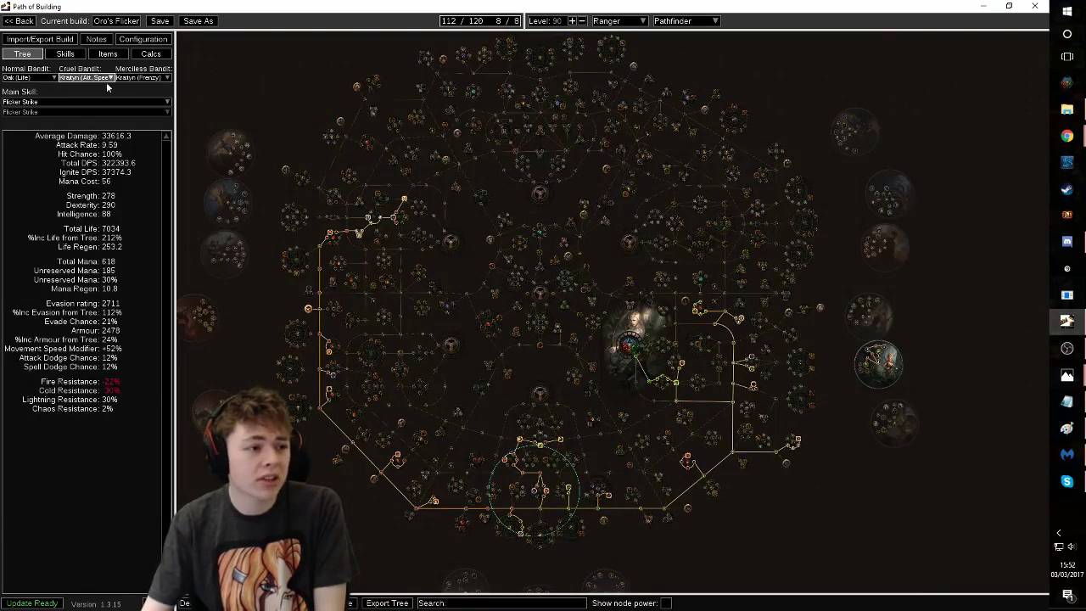
{"action": "left_click", "coordinate": [67, 54]}
{"action": "left_click", "coordinate": [211, 51]}
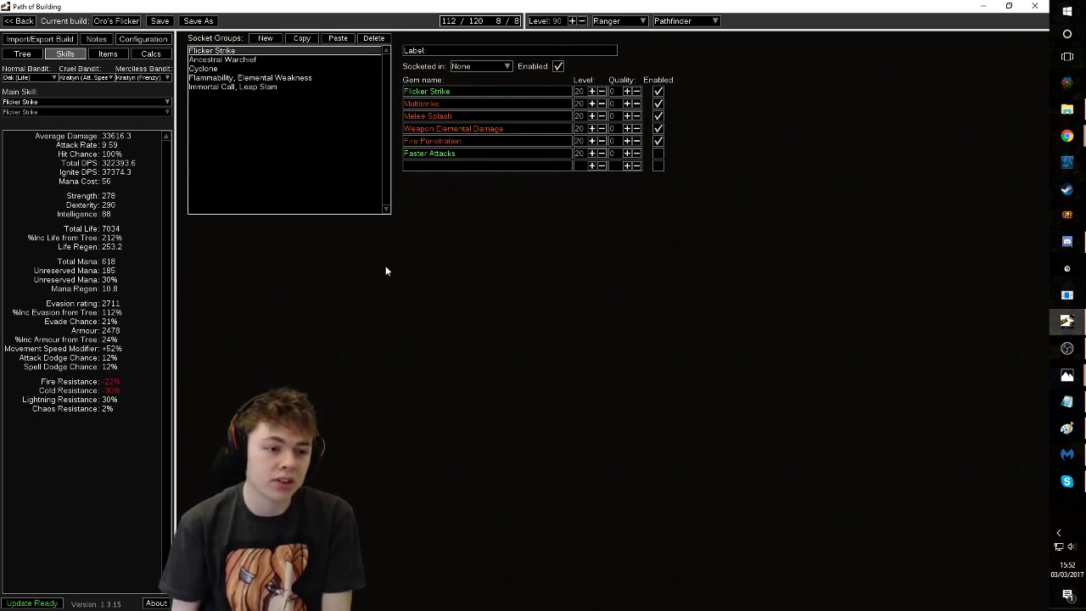
{"action": "left_click", "coordinate": [483, 154]}
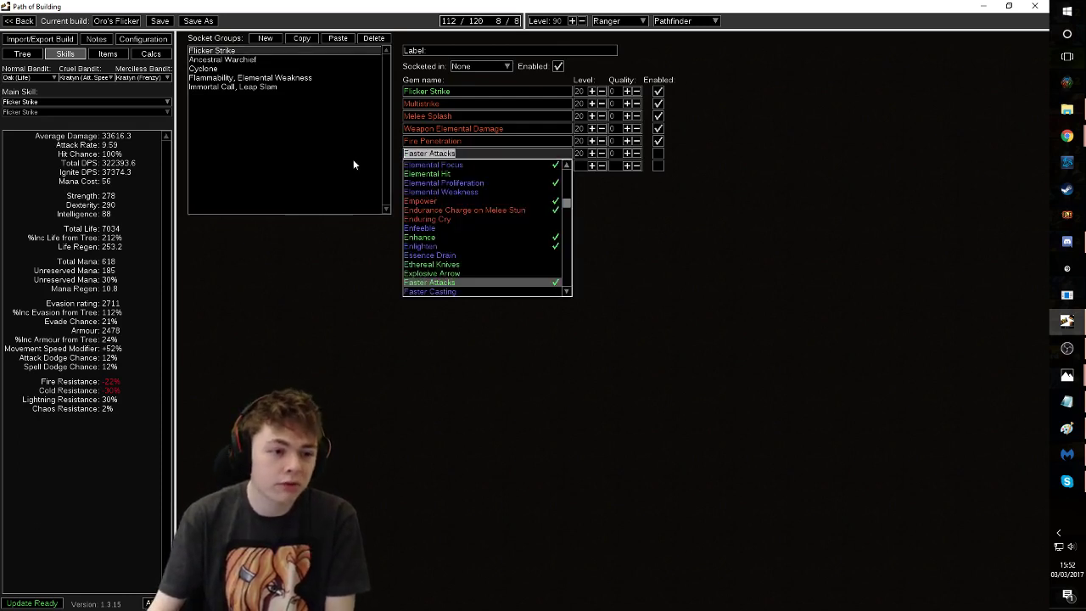
Review the gem links of the Ancestral Warchief, Cyclone, and Flammability, Elemental Weakness socket groups.
{"action": "left_click", "coordinate": [227, 60]}
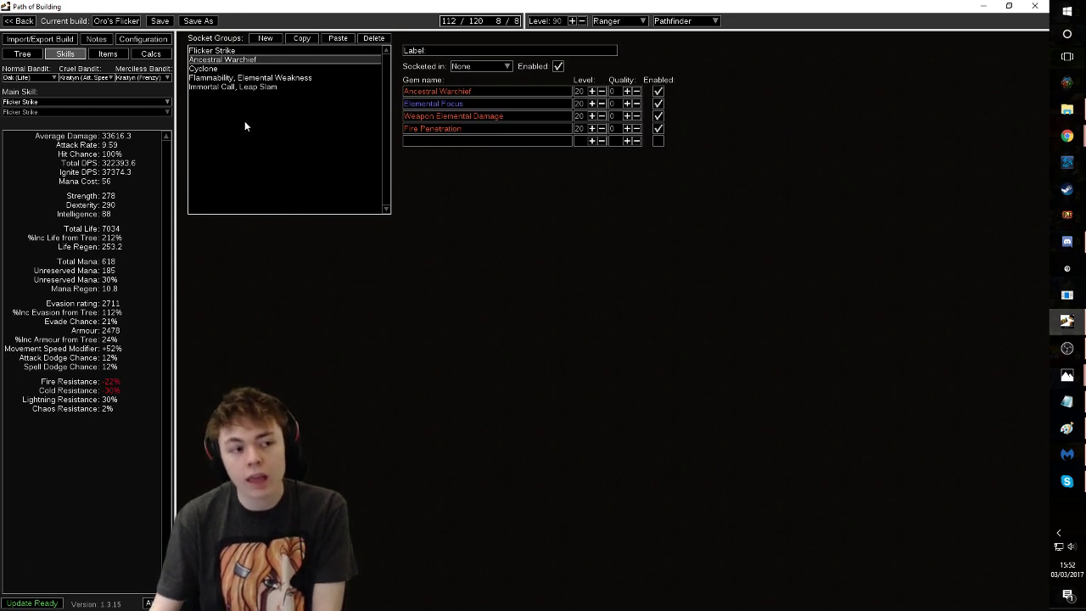
{"action": "left_click", "coordinate": [244, 67]}
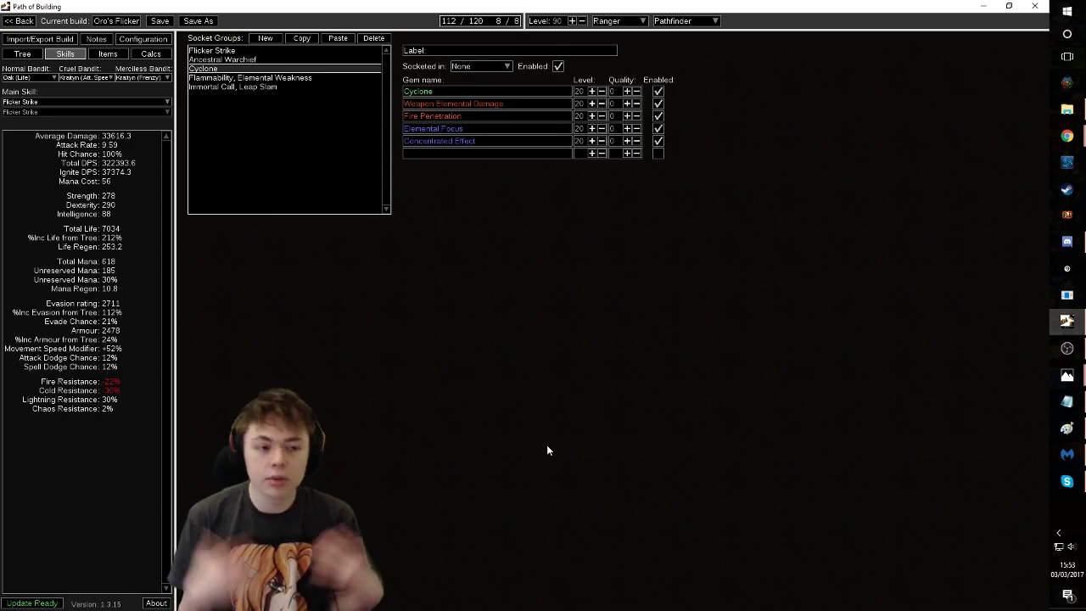
{"action": "left_click", "coordinate": [246, 78]}
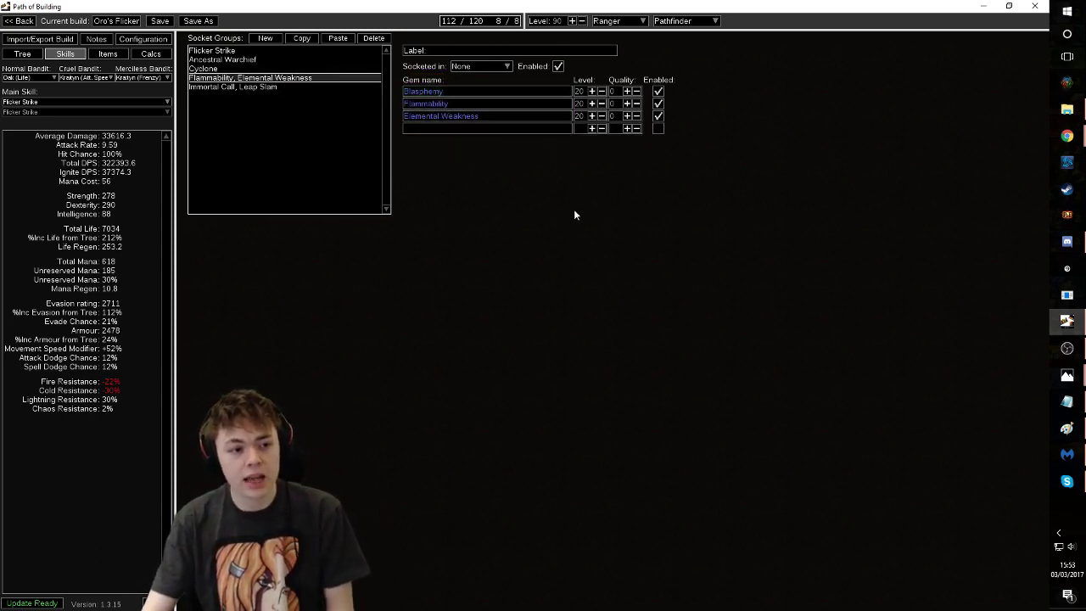
Inspect the Windscream boots' stats, and review the gems in the Immortal Call, Leap Slam and Blasphemy curse socket groups.
{"action": "left_click", "coordinate": [93, 55]}
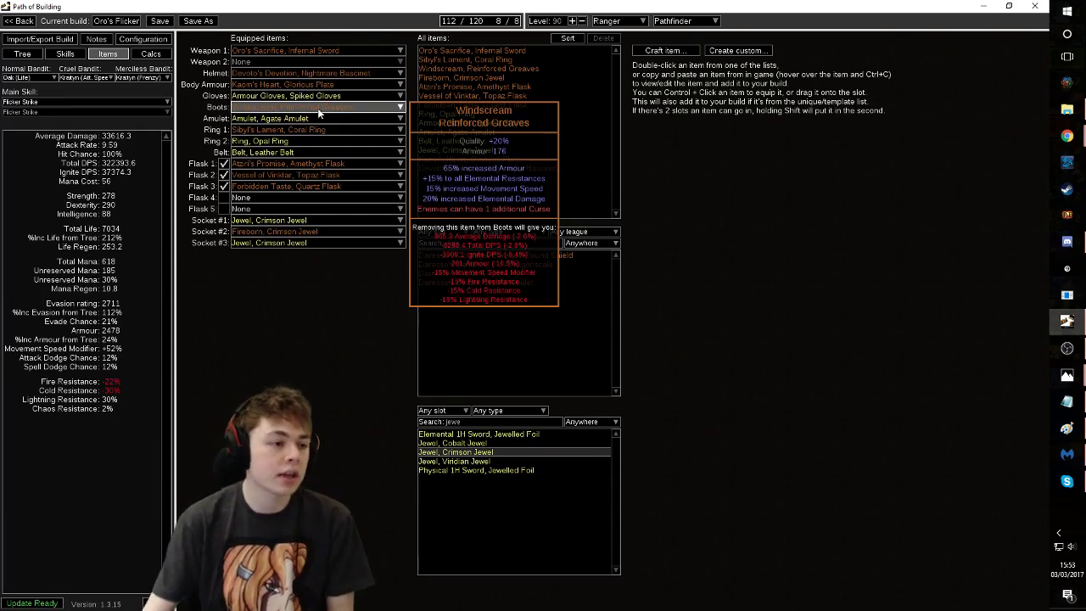
{"action": "left_click", "coordinate": [66, 54]}
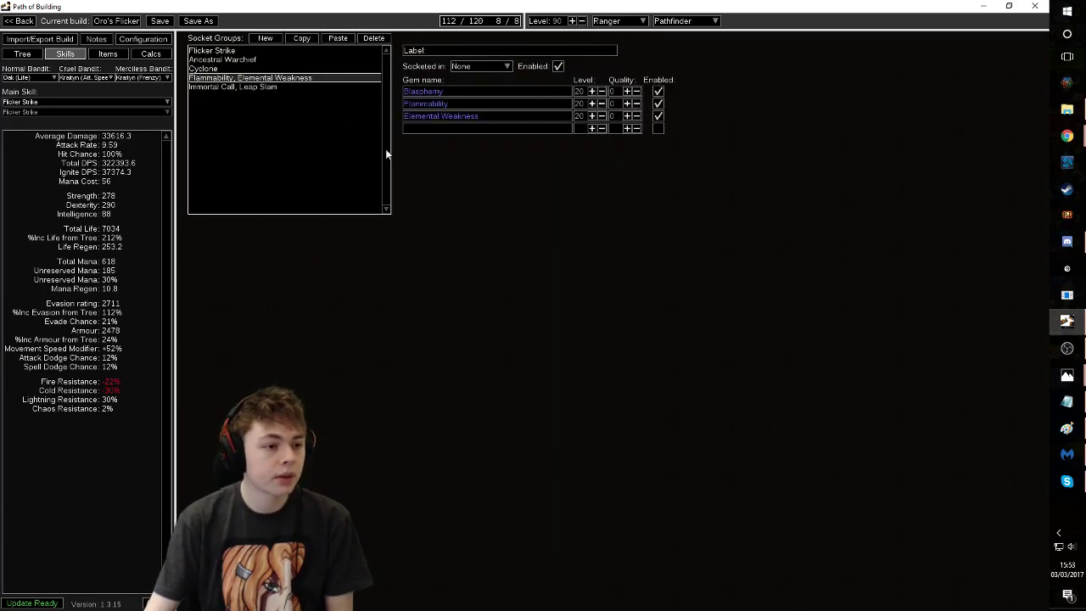
{"action": "left_click", "coordinate": [254, 86]}
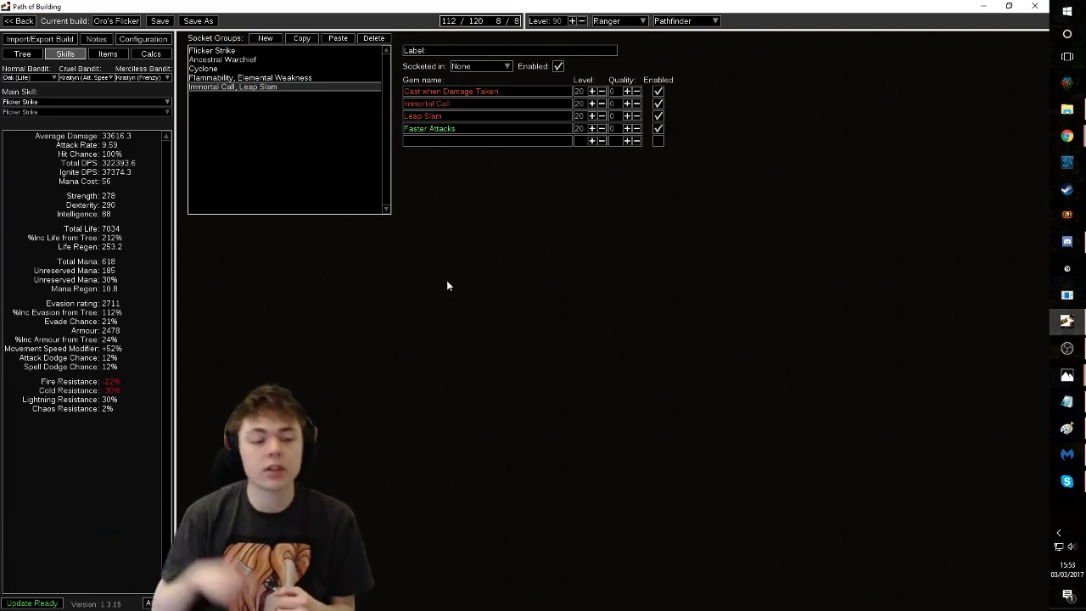
{"action": "left_click", "coordinate": [322, 77]}
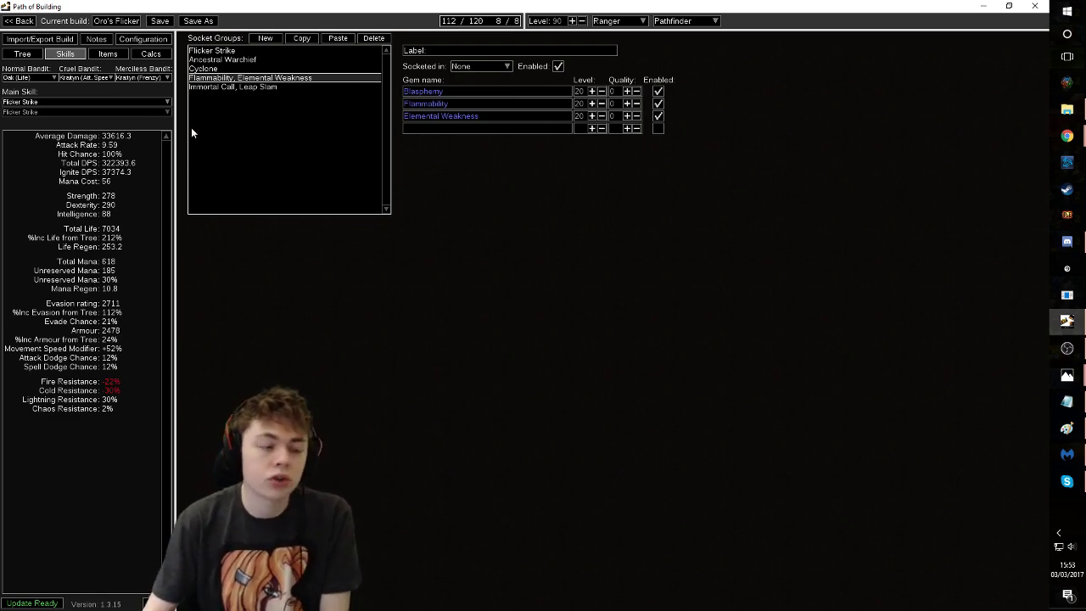
Examine the allocated nodes of the Pathfinder ascendancy on the passive tree, including Master Alchemist.
{"action": "left_click", "coordinate": [22, 54]}
{"action": "left_click_drag", "start_coordinate": [872, 387], "coordinate": [512, 322]}
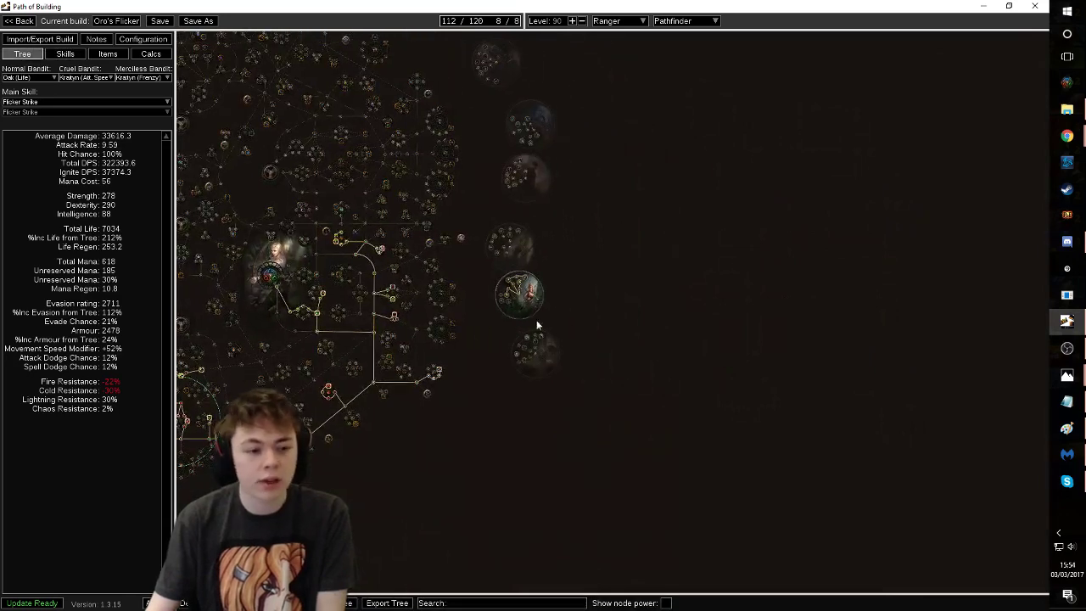
{"action": "scroll", "coordinate": [507, 399], "scroll_direction": "up", "scroll_amount": 6}
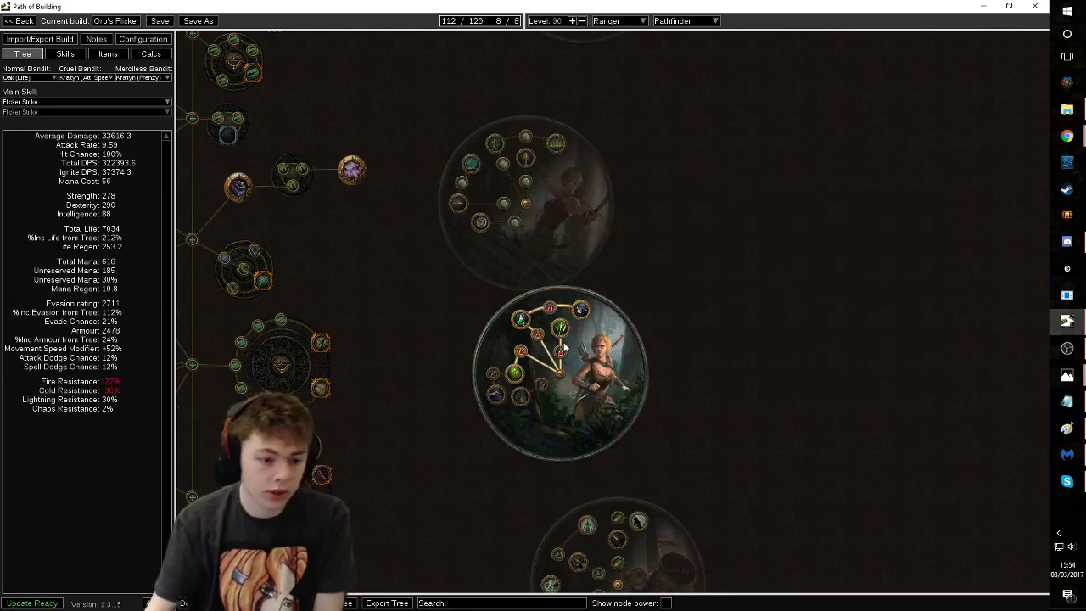
{"action": "mouse_move", "coordinate": [560, 338]}
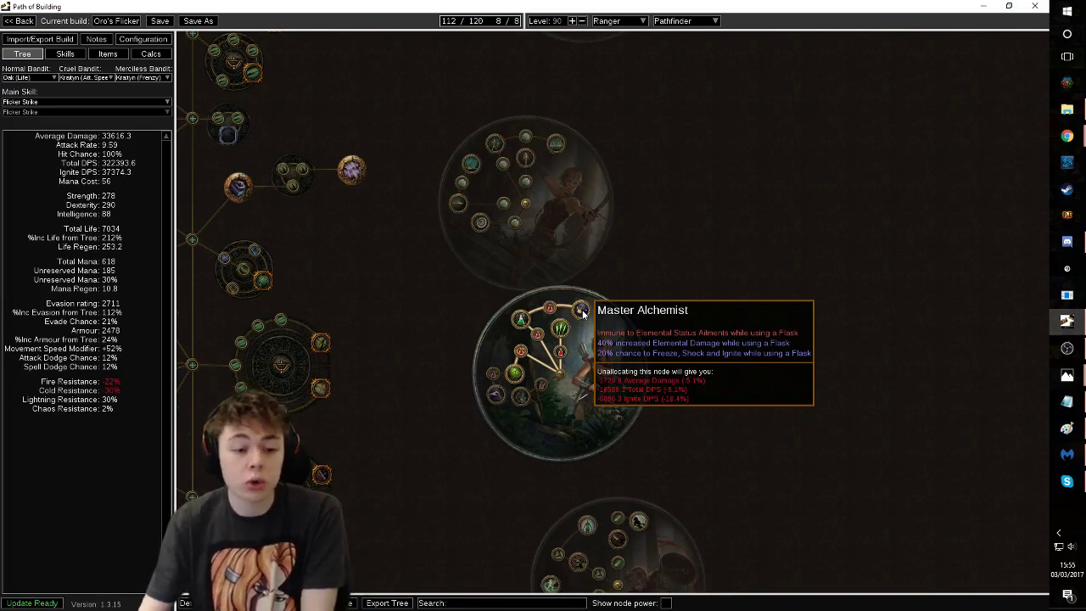
Inspect the Ngamahu, Flame's Advance node in the Marauder ascendancies, and look over the whole tree with the other ascendancies.
{"action": "scroll", "coordinate": [582, 314], "scroll_direction": "down", "scroll_amount": 5}
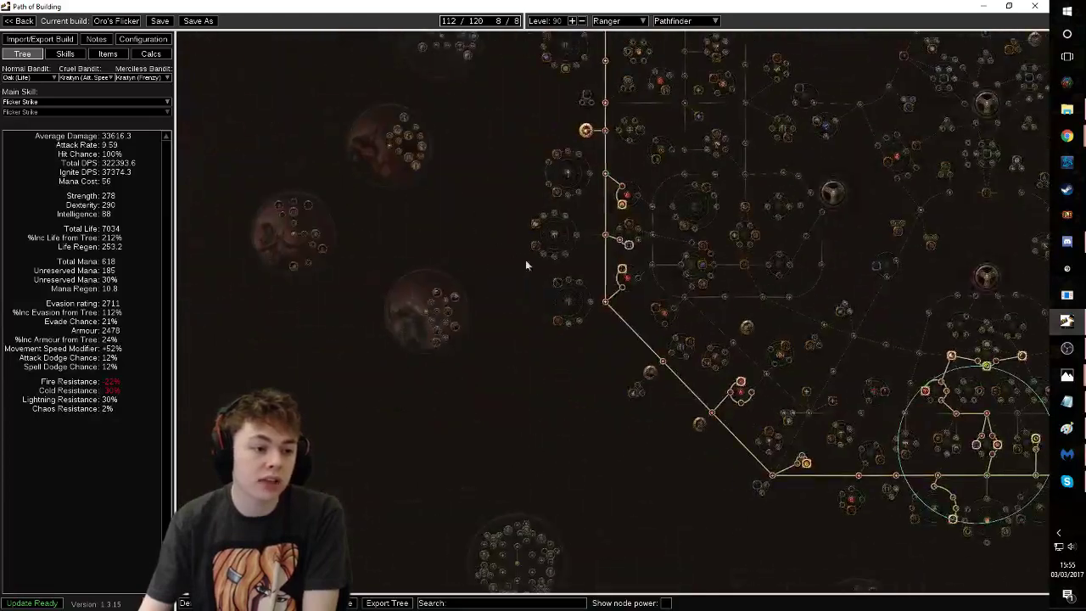
{"action": "mouse_move", "coordinate": [409, 139]}
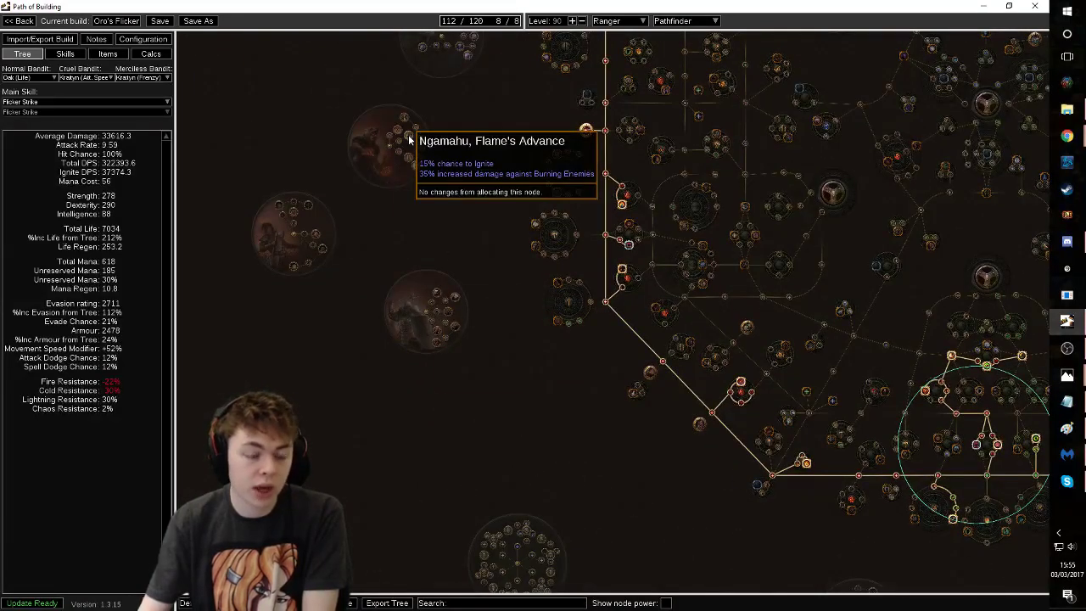
{"action": "scroll", "coordinate": [409, 139], "scroll_direction": "down", "scroll_amount": 3}
{"action": "scroll", "coordinate": [888, 278], "scroll_direction": "up", "scroll_amount": 1}
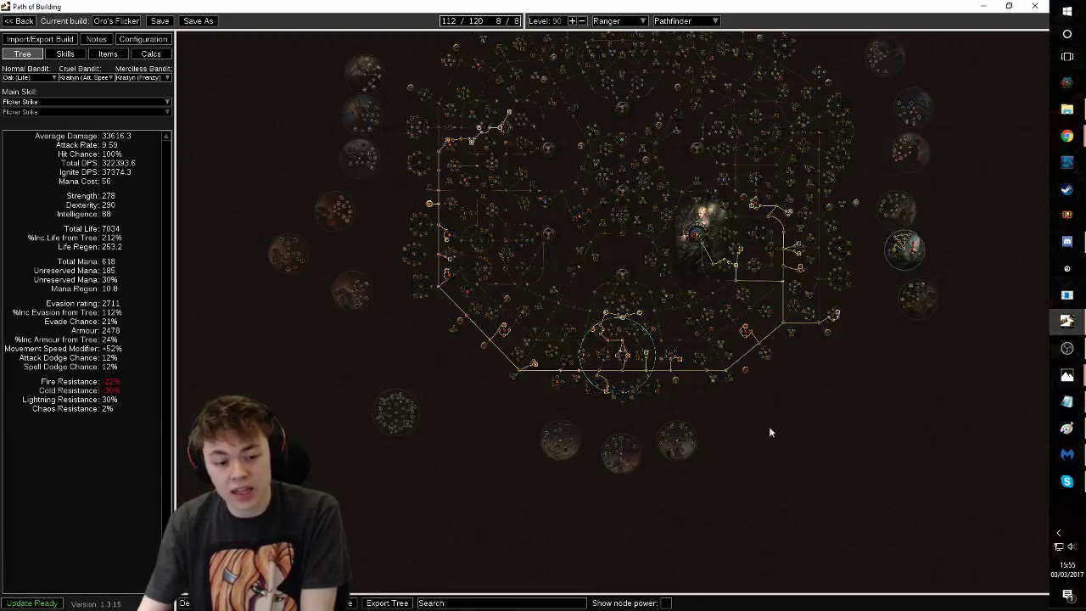
{"action": "left_click_drag", "start_coordinate": [650, 200], "coordinate": [667, 377]}
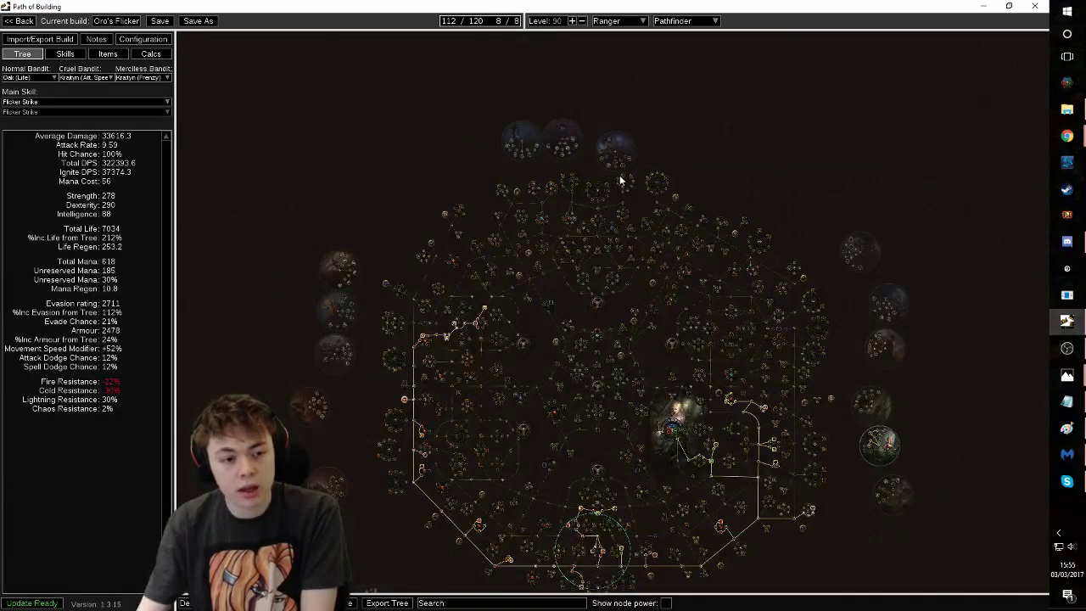
{"action": "left_click_drag", "start_coordinate": [555, 481], "coordinate": [425, 363]}
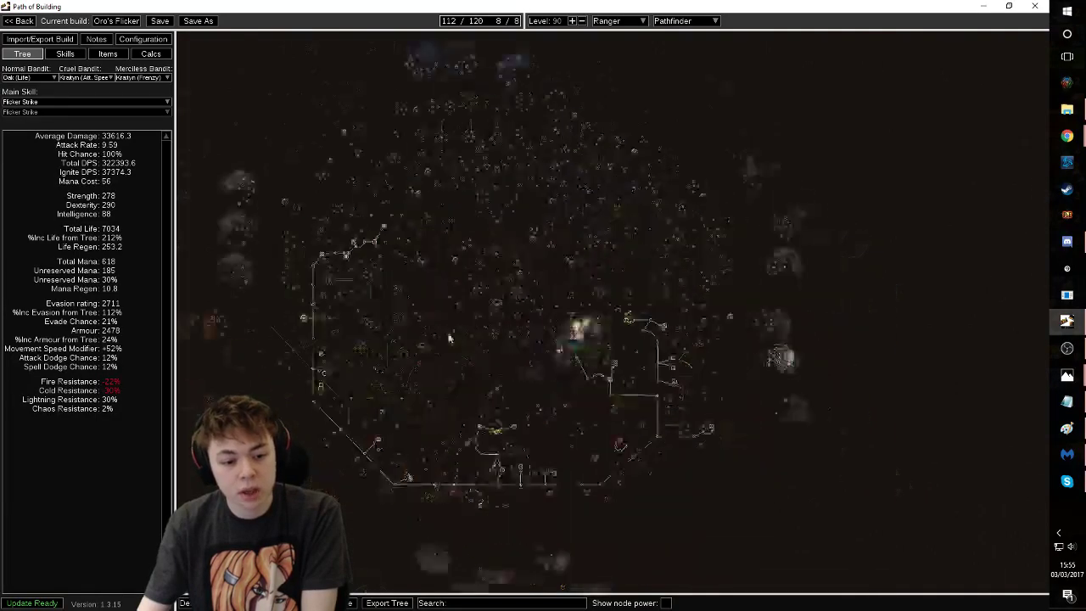
Inspect the Pathfinder node Nature's Boon, and look over the allocated path across the tree from Ranger to Marauder.
{"action": "scroll", "coordinate": [681, 488], "scroll_direction": "up", "scroll_amount": 3}
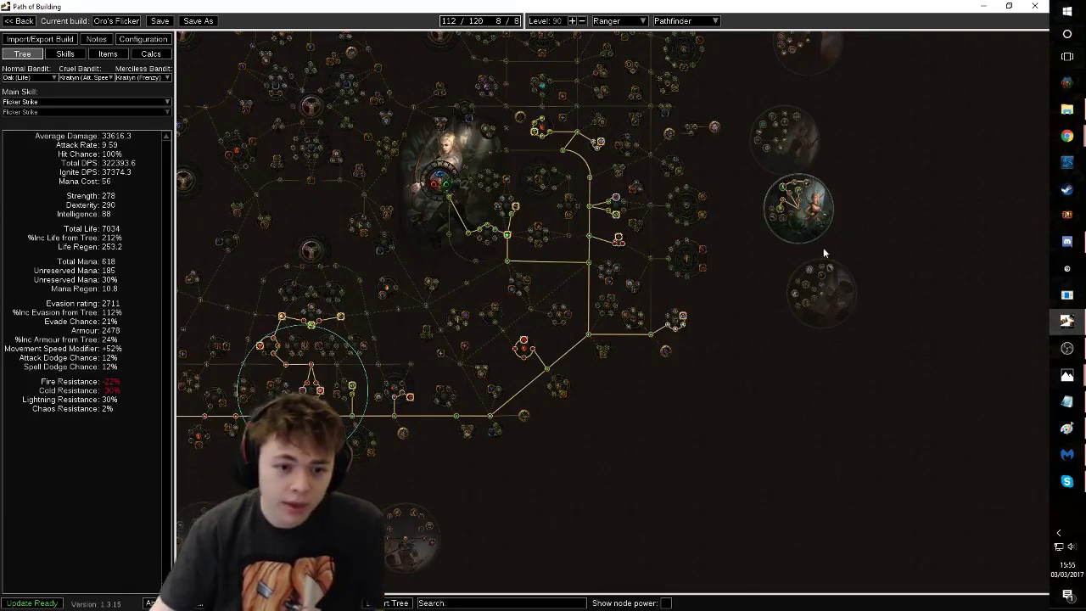
{"action": "mouse_move", "coordinate": [784, 190]}
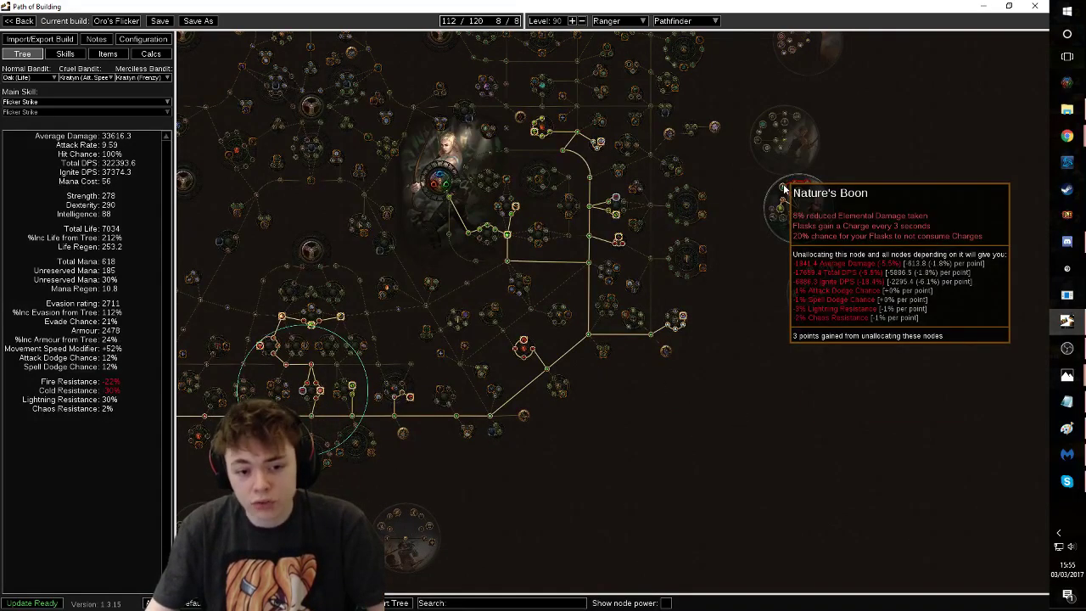
{"action": "mouse_move", "coordinate": [685, 323]}
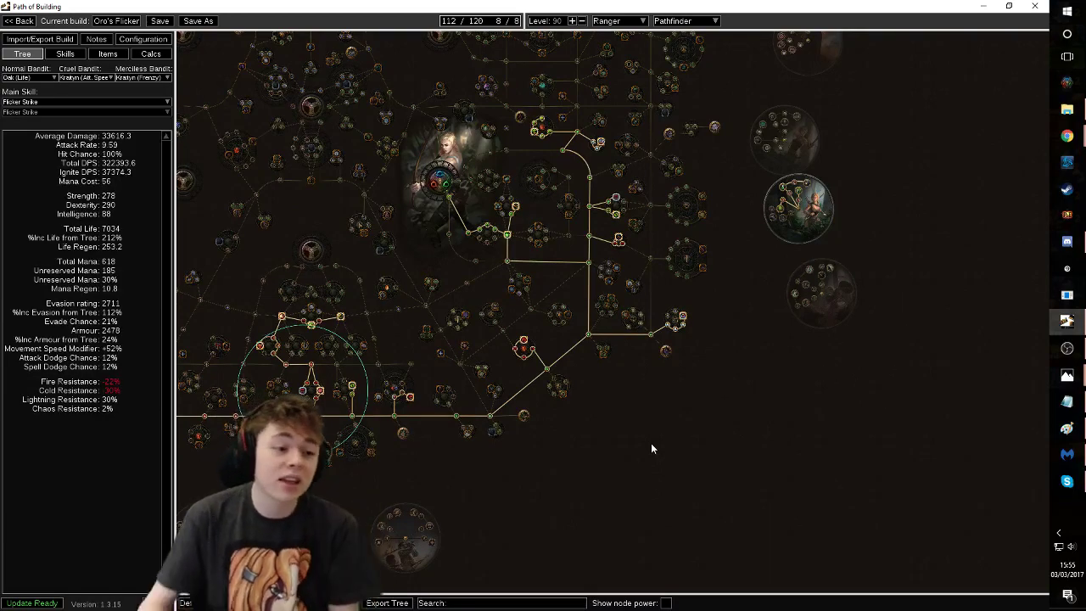
{"action": "left_click_drag", "start_coordinate": [398, 253], "coordinate": [711, 252]}
{"action": "left_click_drag", "start_coordinate": [625, 283], "coordinate": [598, 320]}
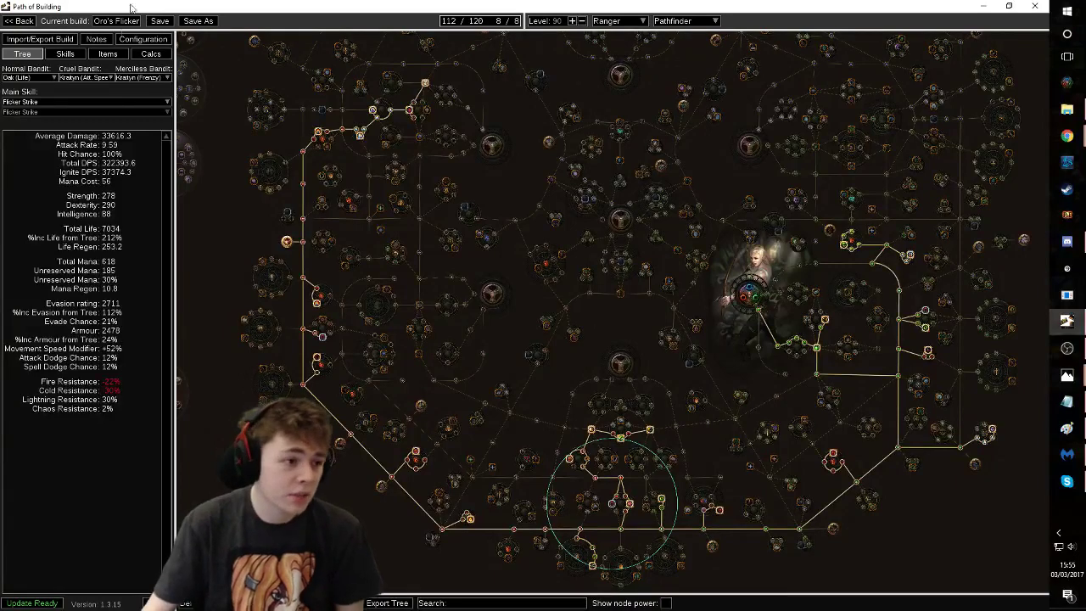
Inspect the stats of the equipped Opal Ring and Sibyl's Lament, Coral Ring.
{"action": "left_click", "coordinate": [108, 54]}
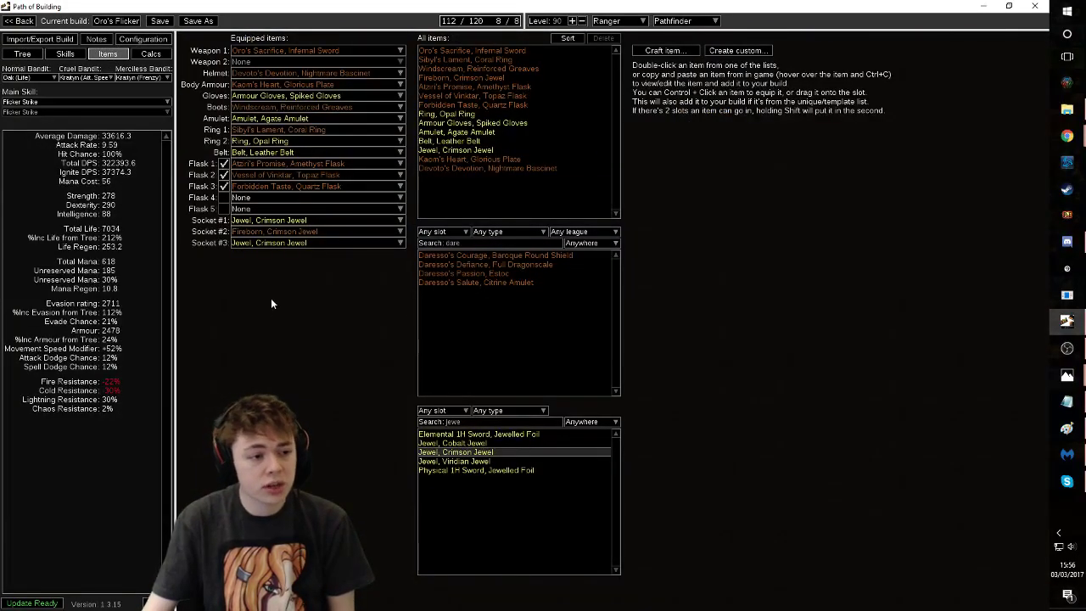
{"action": "mouse_move", "coordinate": [288, 153]}
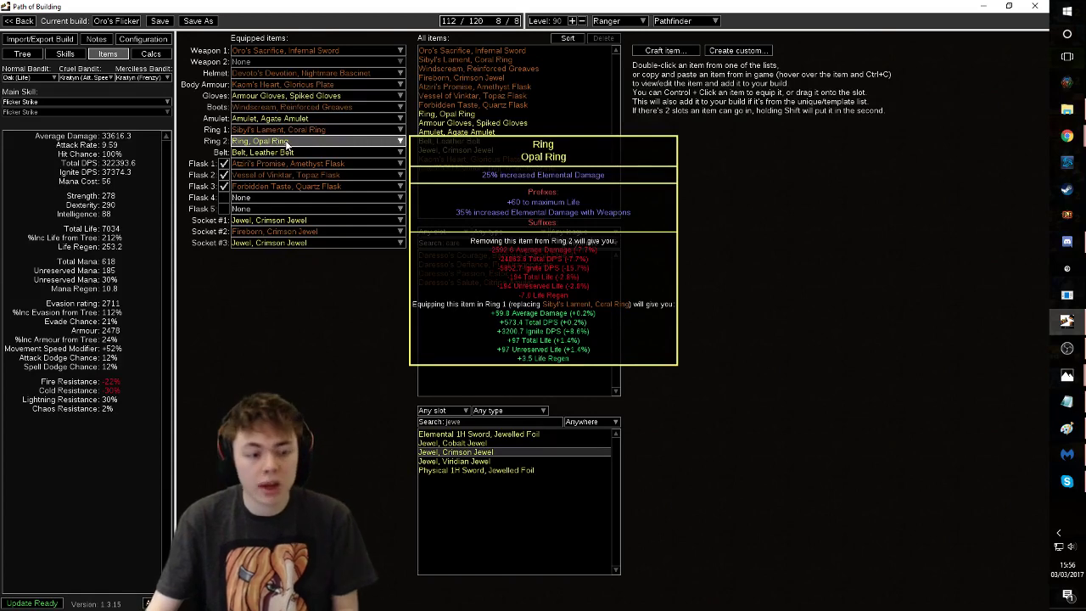
{"action": "mouse_move", "coordinate": [290, 118]}
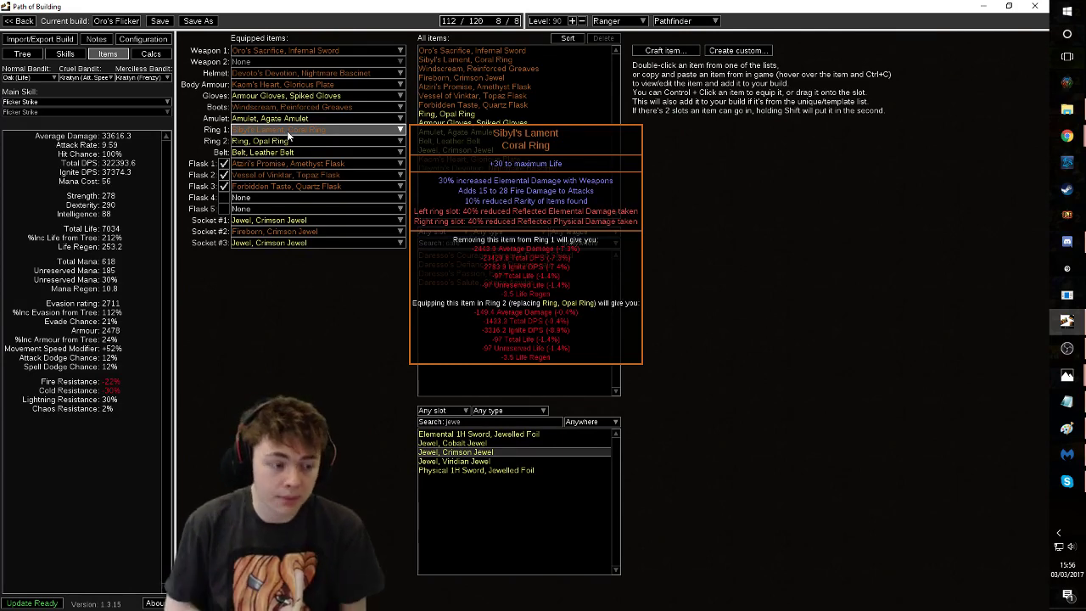
{"action": "mouse_move", "coordinate": [267, 172]}
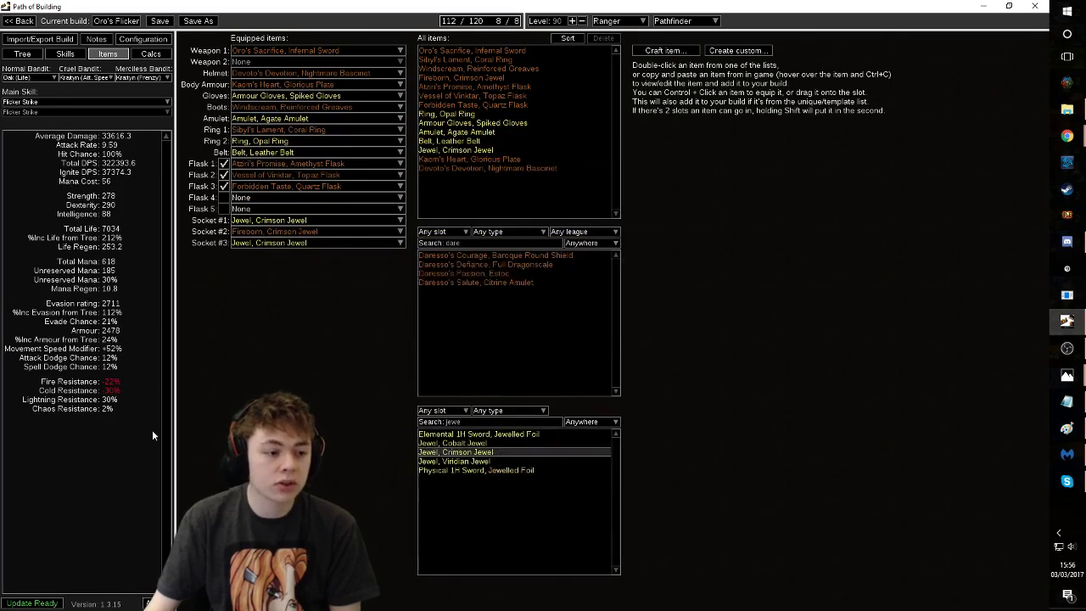
Recap the build's passive tree, skill gem groups and equipped items, ending on the Pathfinder ascendancy.
{"action": "left_click", "coordinate": [22, 54]}
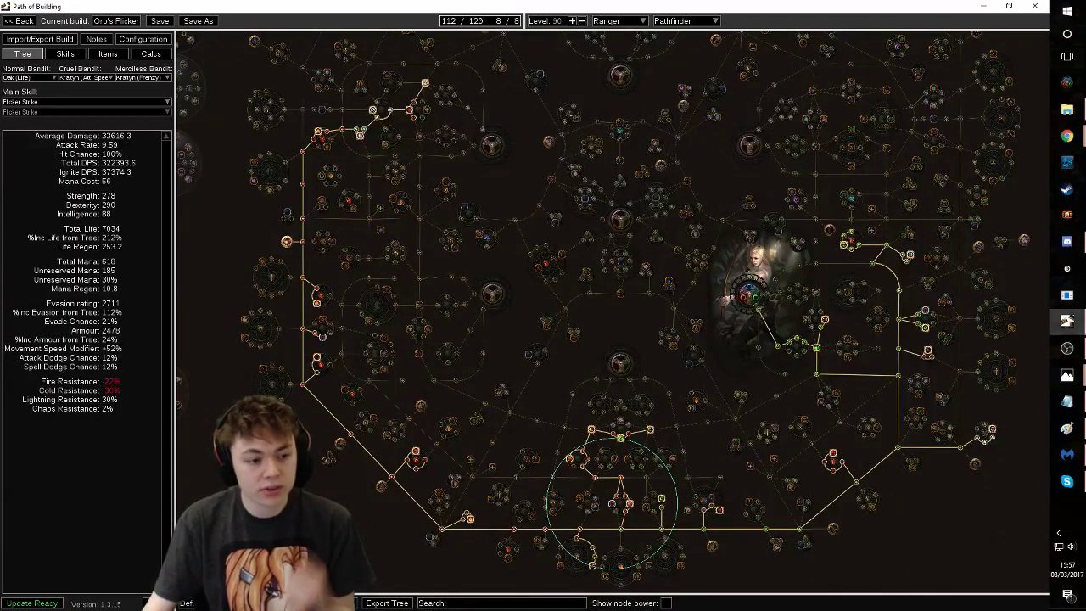
{"action": "left_click", "coordinate": [68, 54]}
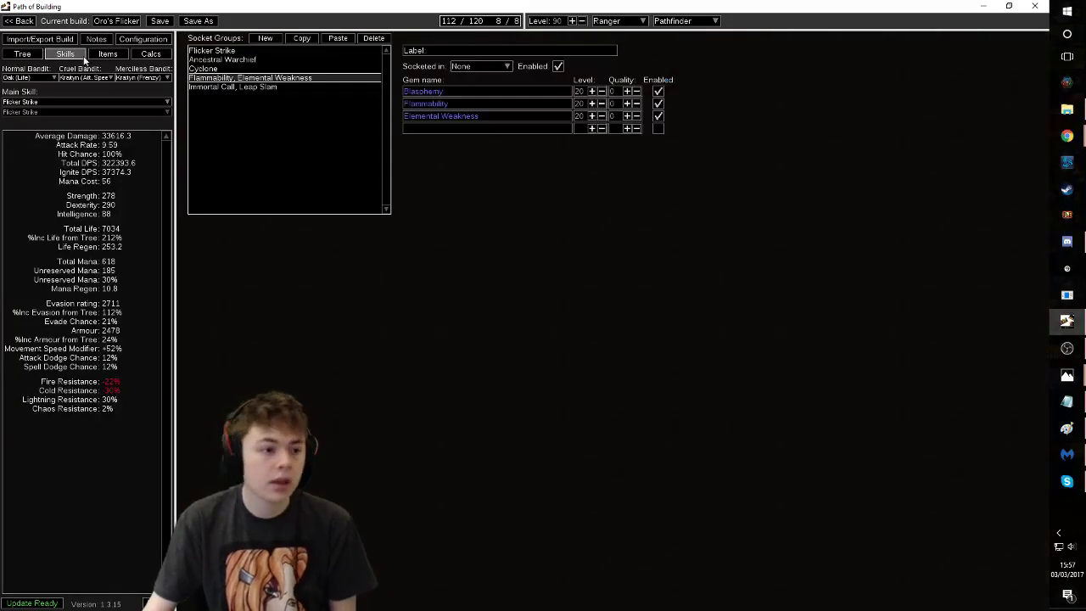
{"action": "left_click", "coordinate": [109, 54]}
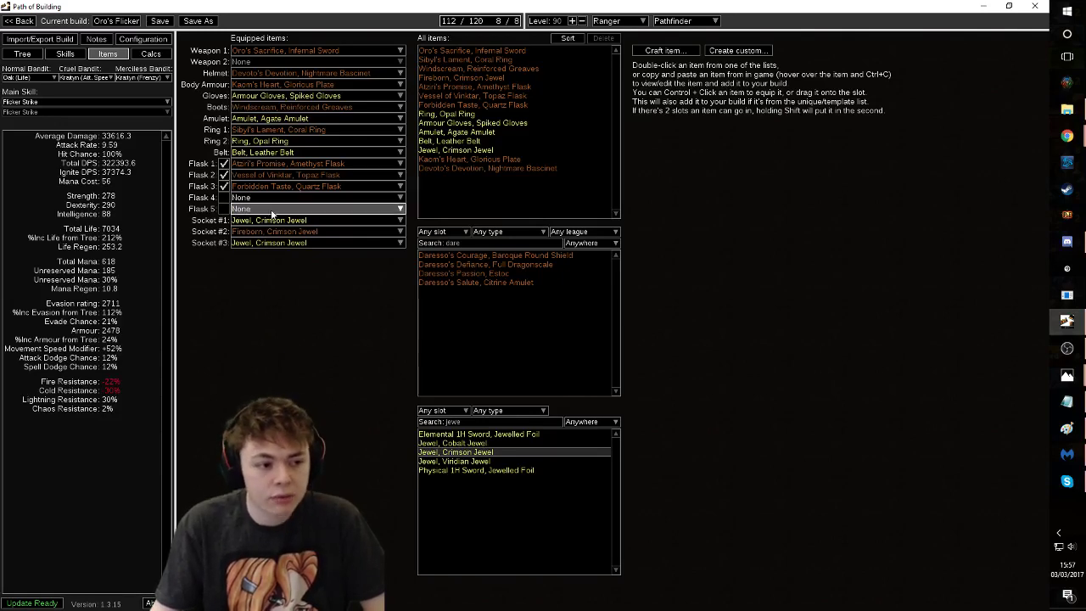
{"action": "left_click", "coordinate": [22, 53]}
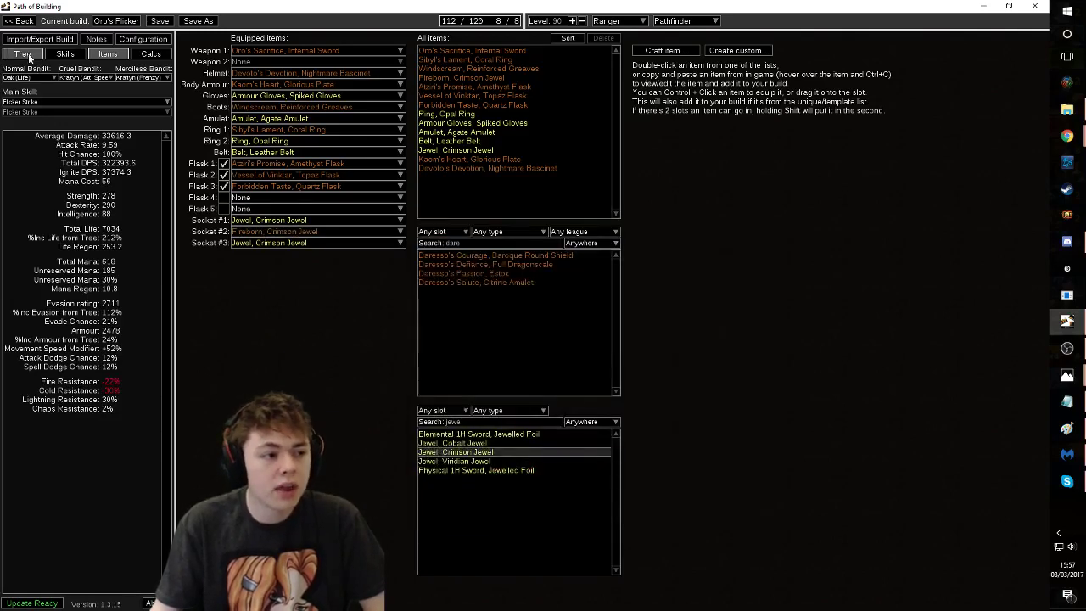
{"action": "scroll", "coordinate": [766, 248], "scroll_direction": "down", "scroll_amount": 3}
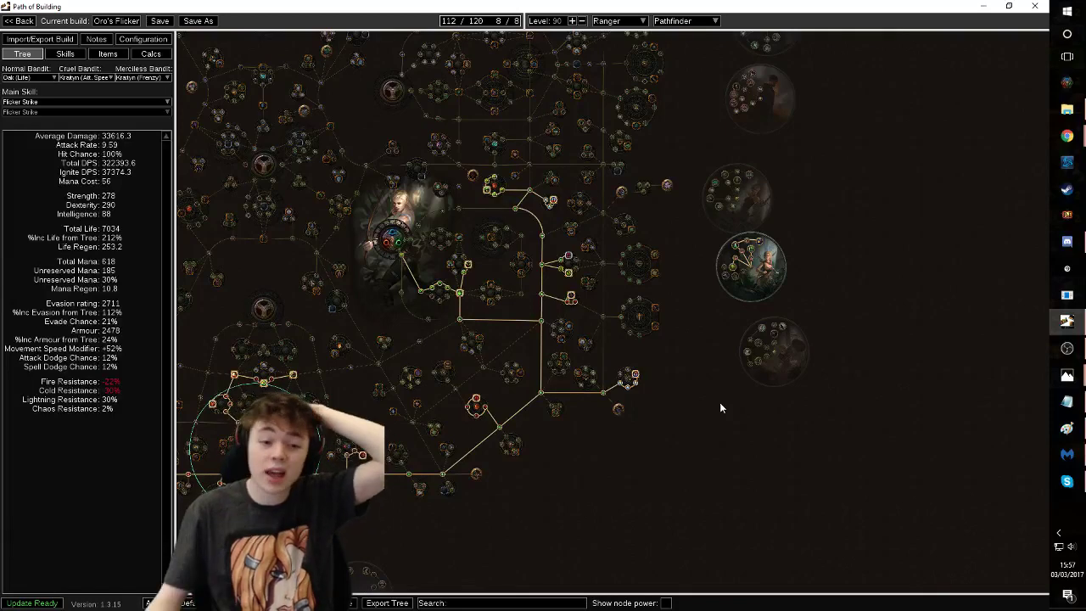
{"action": "mouse_move", "coordinate": [738, 247]}
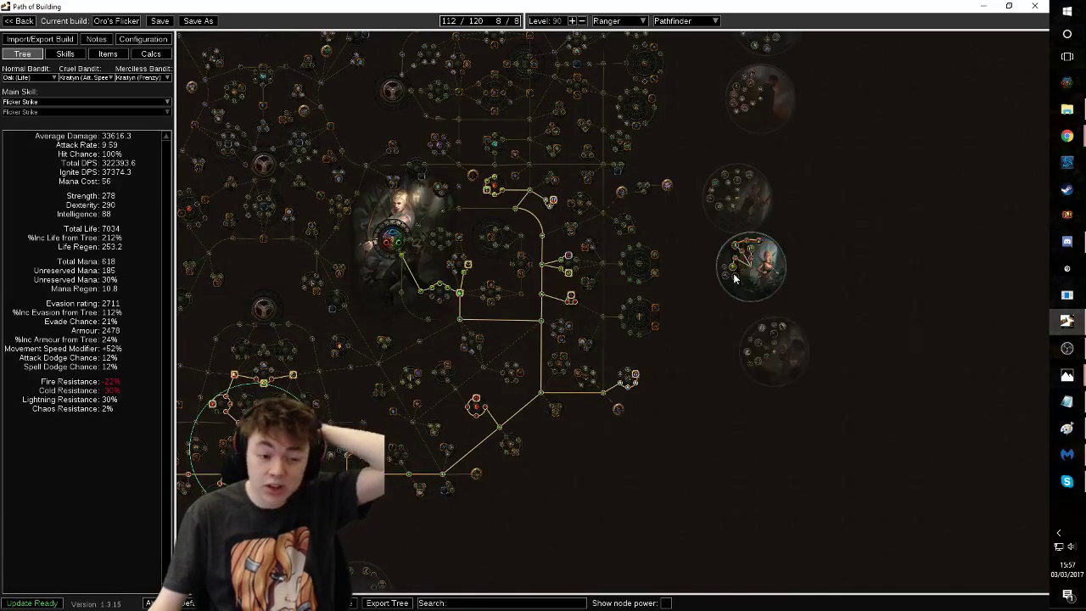